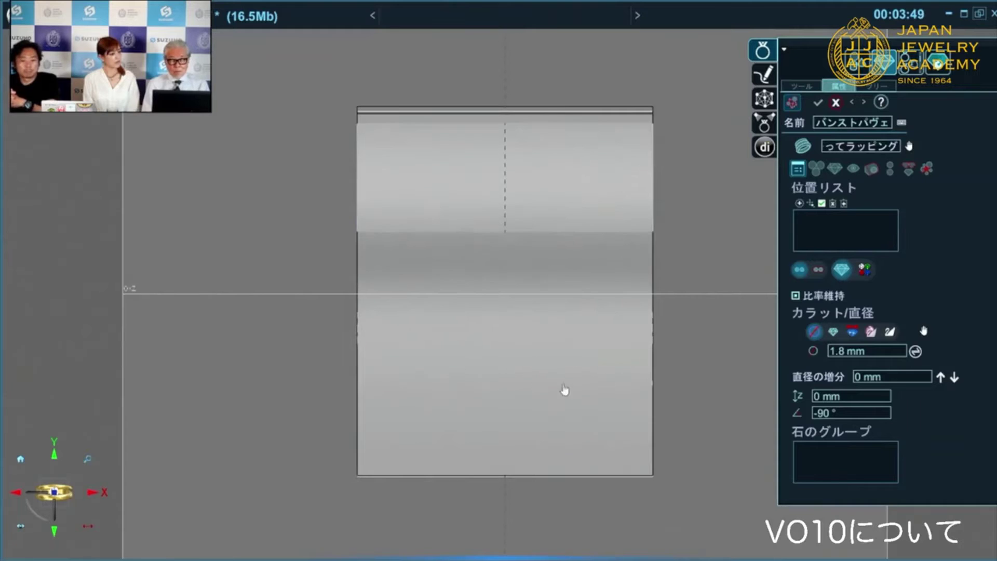
Step: Set the stone diameter to 1.5 mm and place two stones near the centre of the curved surface
{"action": "right_click_drag", "start_coordinate": [565, 391], "coordinate": [465, 296]}
{"action": "right_click_drag", "start_coordinate": [645, 328], "coordinate": [771, 297]}
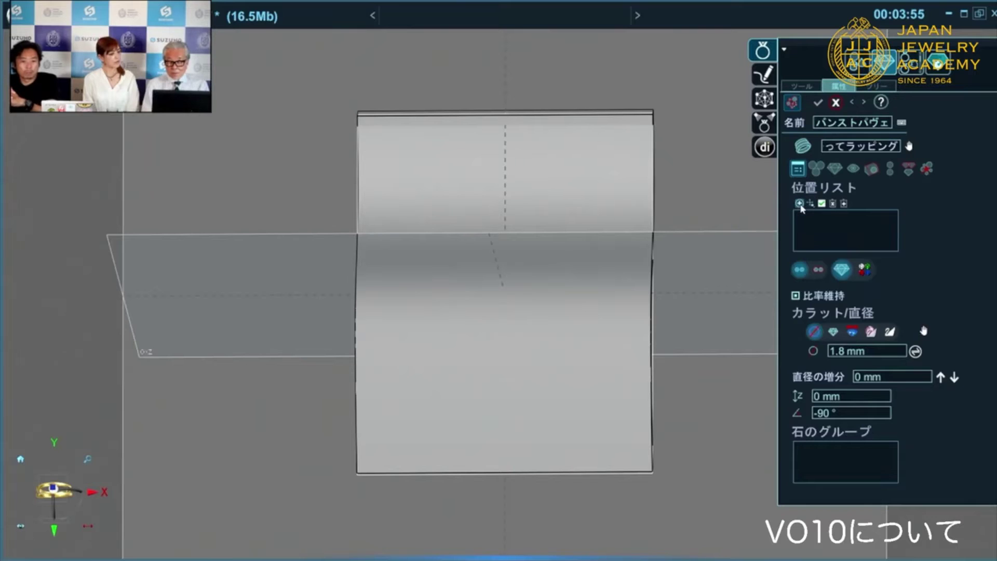
{"action": "double_click", "coordinate": [885, 350]}
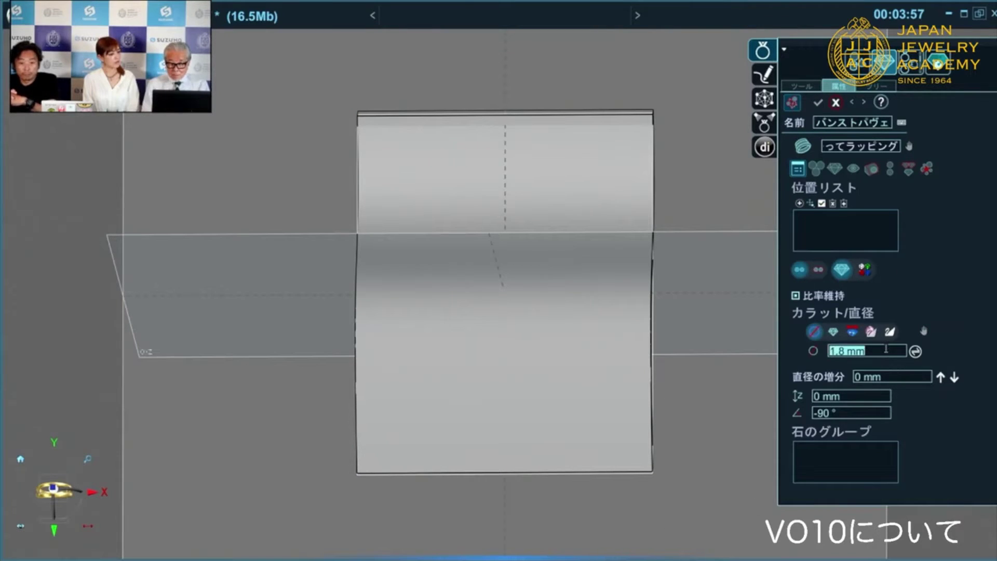
{"action": "type", "text": "1.5"}
{"action": "key", "text": "Return"}
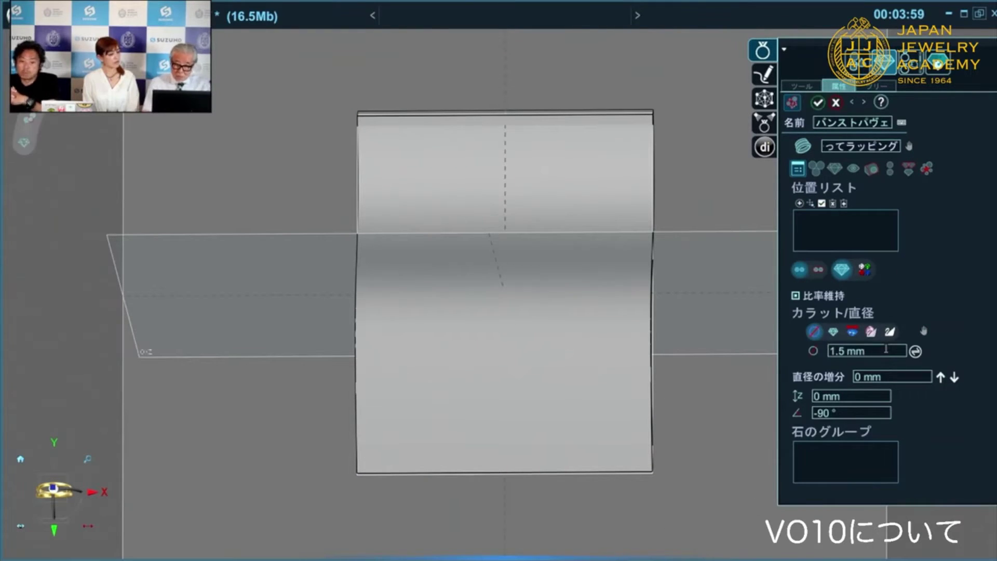
{"action": "left_click", "coordinate": [504, 289]}
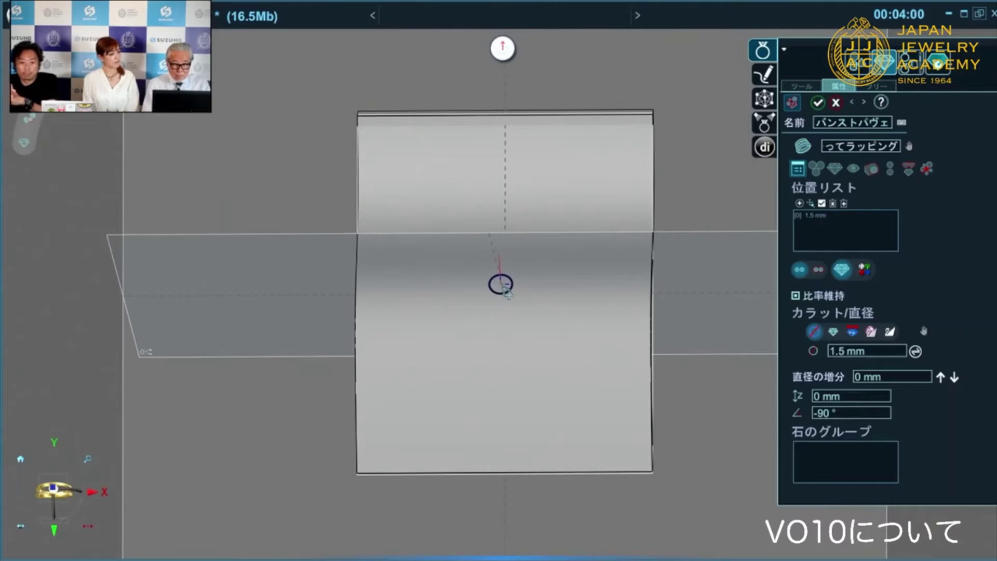
{"action": "left_click", "coordinate": [526, 309]}
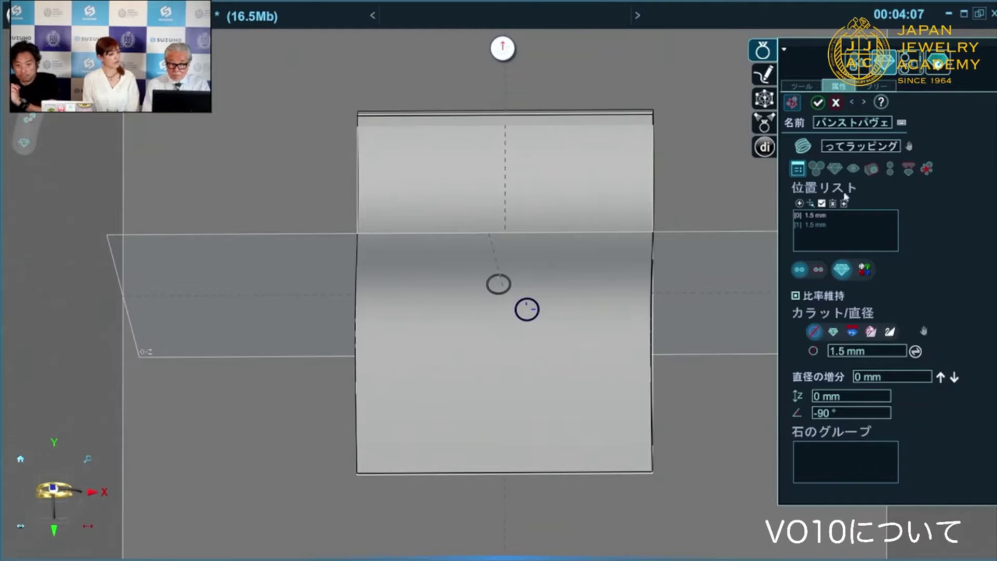
Step: Enable collision management (衝突管理) for the pavé and move the second stone up close to the first
{"action": "left_click", "coordinate": [853, 171]}
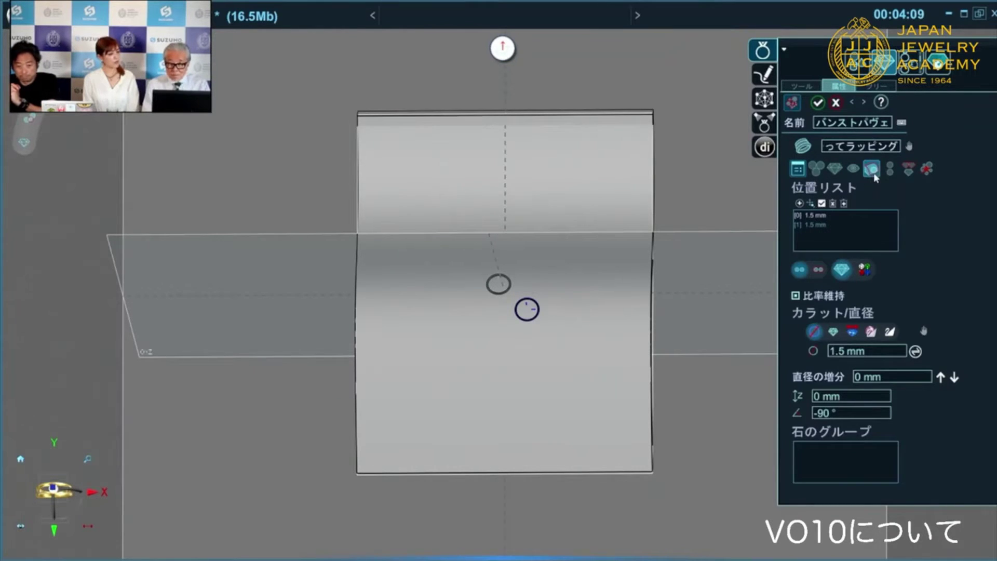
{"action": "left_click", "coordinate": [872, 169]}
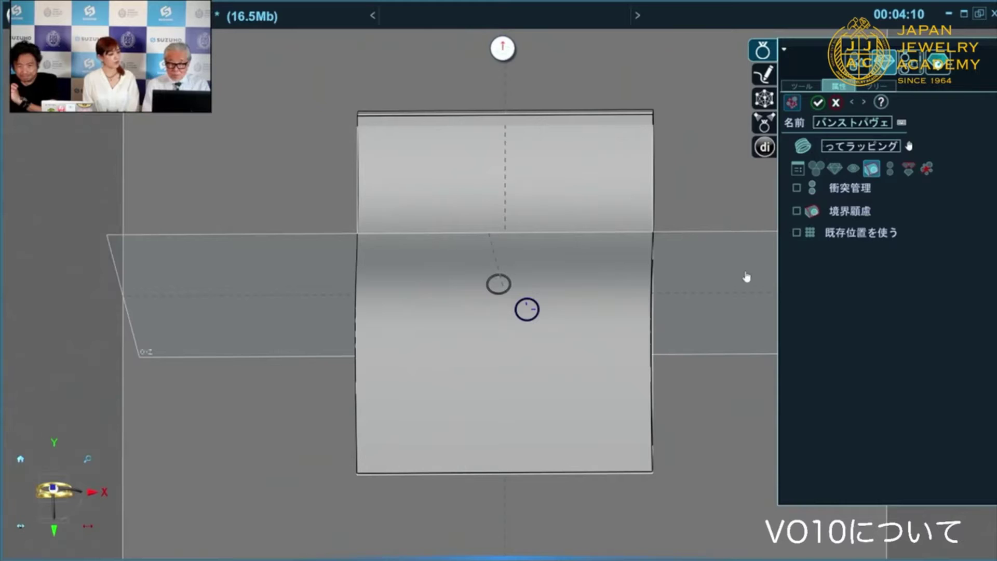
{"action": "left_click", "coordinate": [797, 188]}
{"action": "left_click", "coordinate": [797, 169]}
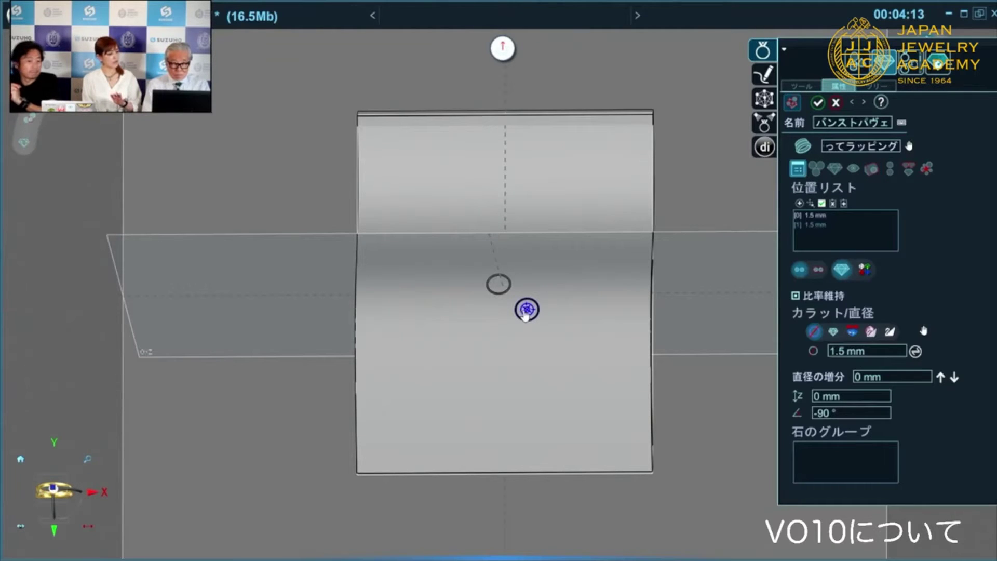
{"action": "left_click_drag", "start_coordinate": [525, 315], "coordinate": [513, 307]}
{"action": "scroll", "coordinate": [506, 296], "scroll_direction": "up", "scroll_amount": 2}
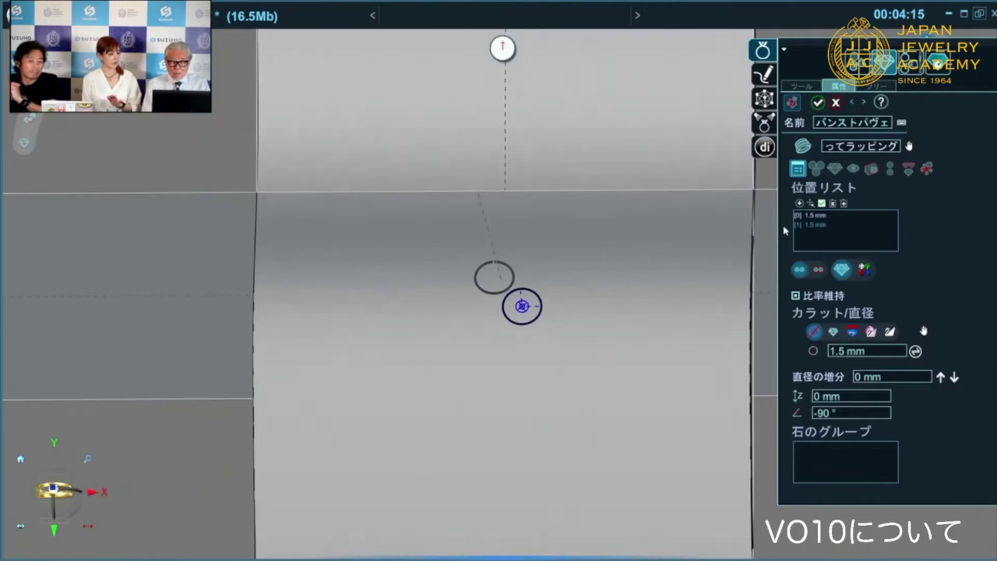
Step: Add two more 1.5 mm stones beside the first pair, completing a compact group of four
{"action": "left_click", "coordinate": [799, 203]}
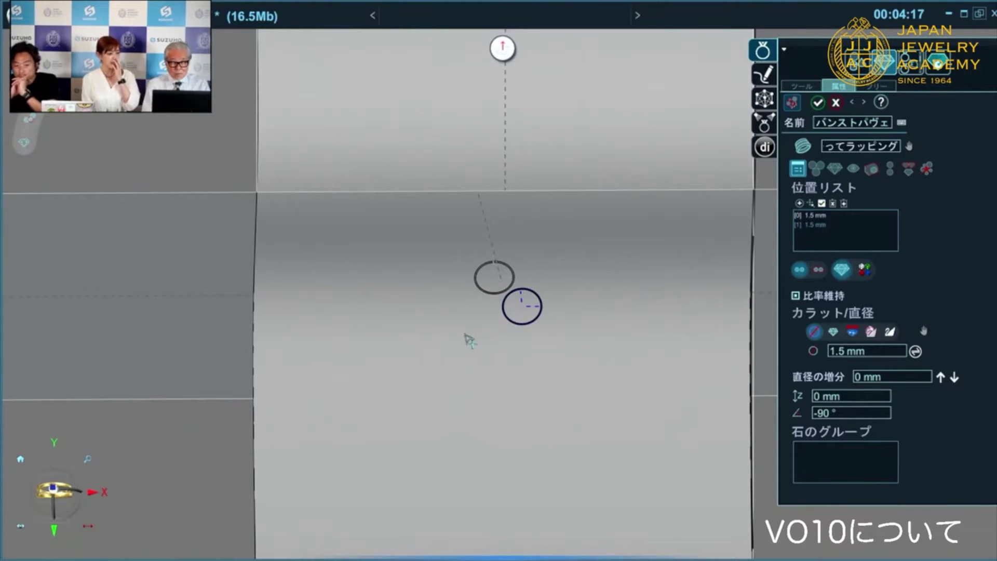
{"action": "left_click", "coordinate": [476, 316]}
{"action": "left_click", "coordinate": [538, 269]}
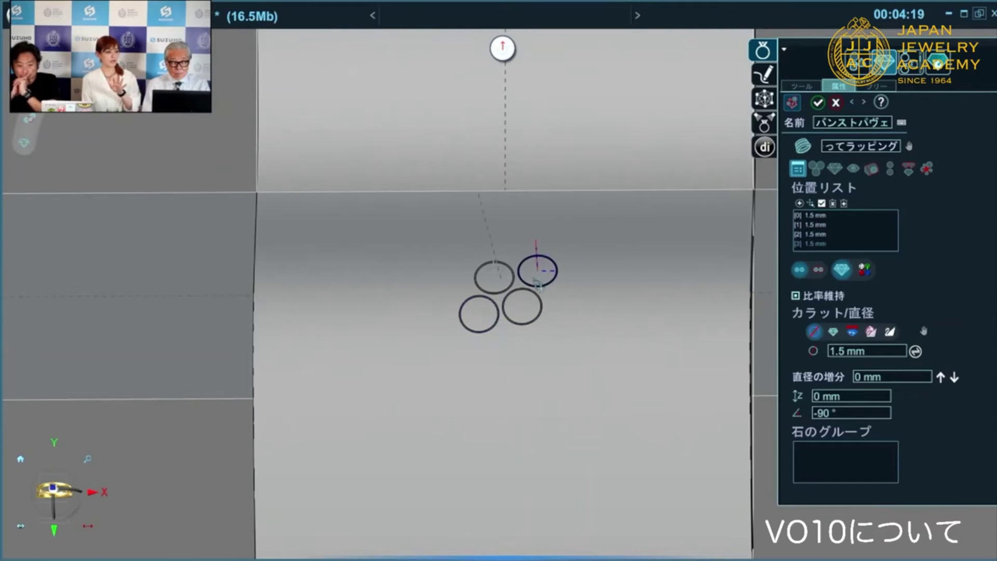
Step: Set the stone diameter to 1.7 mm and place six stones around the outside of the 1.5 mm group
{"action": "left_click", "coordinate": [888, 347]}
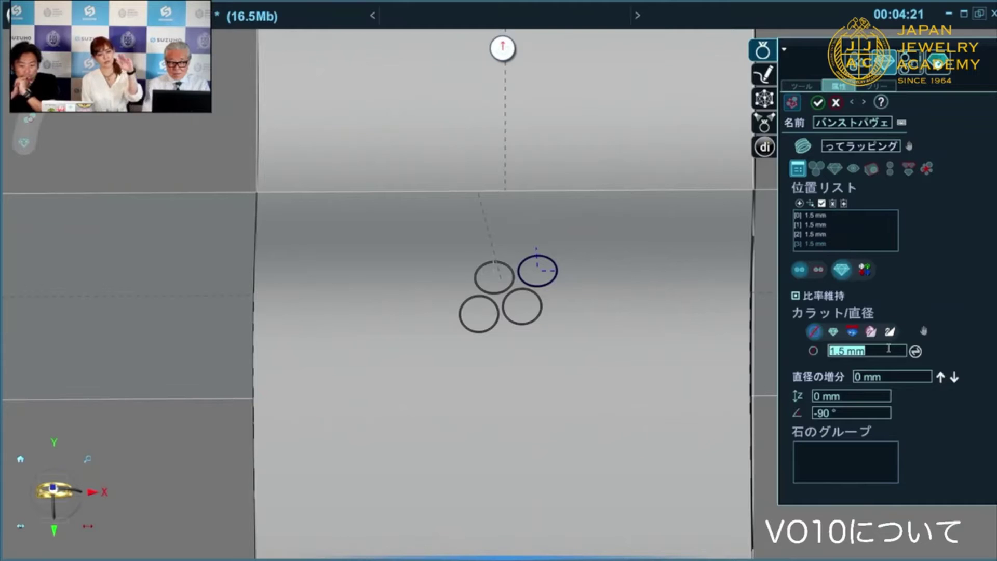
{"action": "type", "text": "1.7 mm"}
{"action": "left_click", "coordinate": [509, 243]}
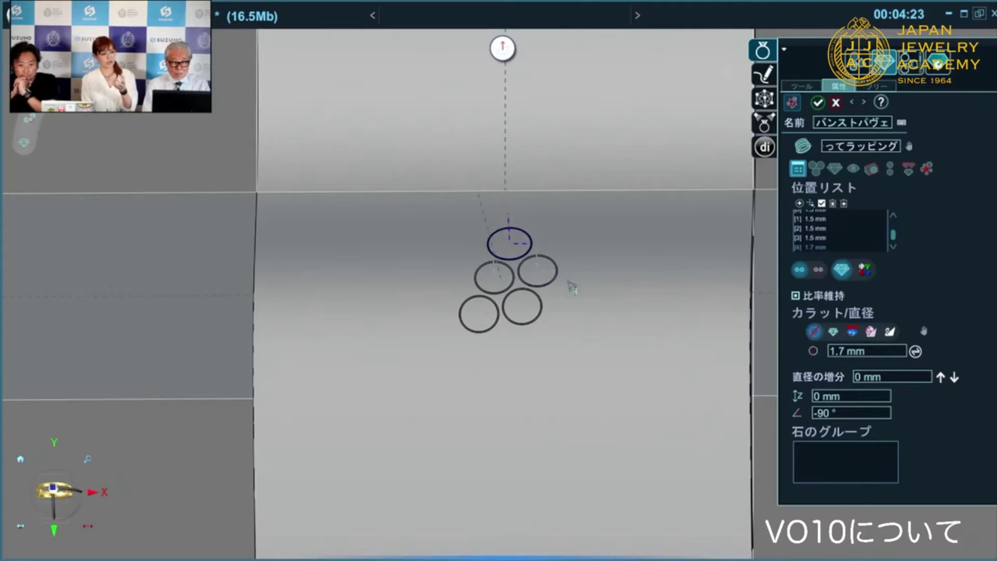
{"action": "left_click", "coordinate": [567, 299]}
{"action": "middle_click_drag", "start_coordinate": [525, 386], "coordinate": [575, 430]}
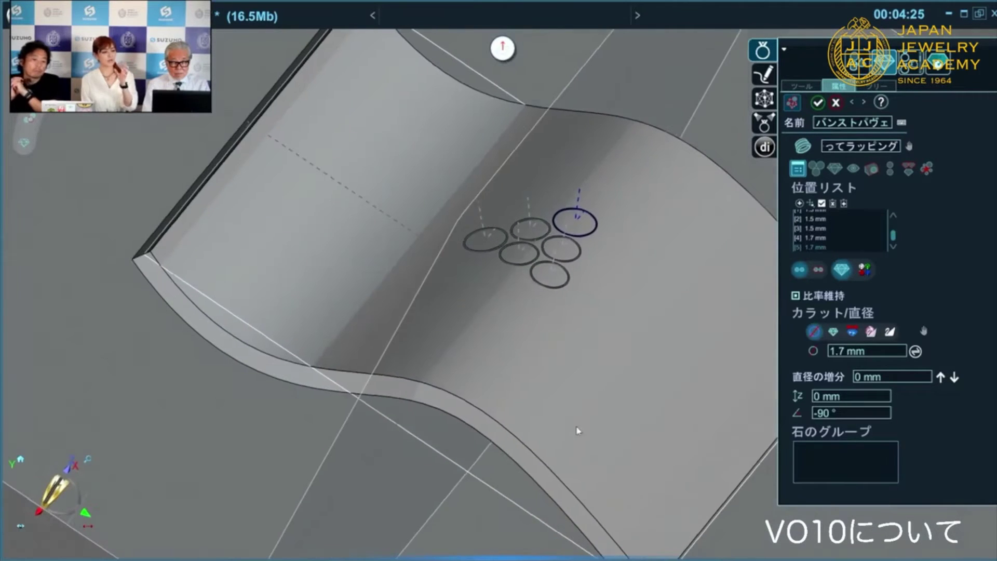
{"action": "left_click", "coordinate": [597, 279]}
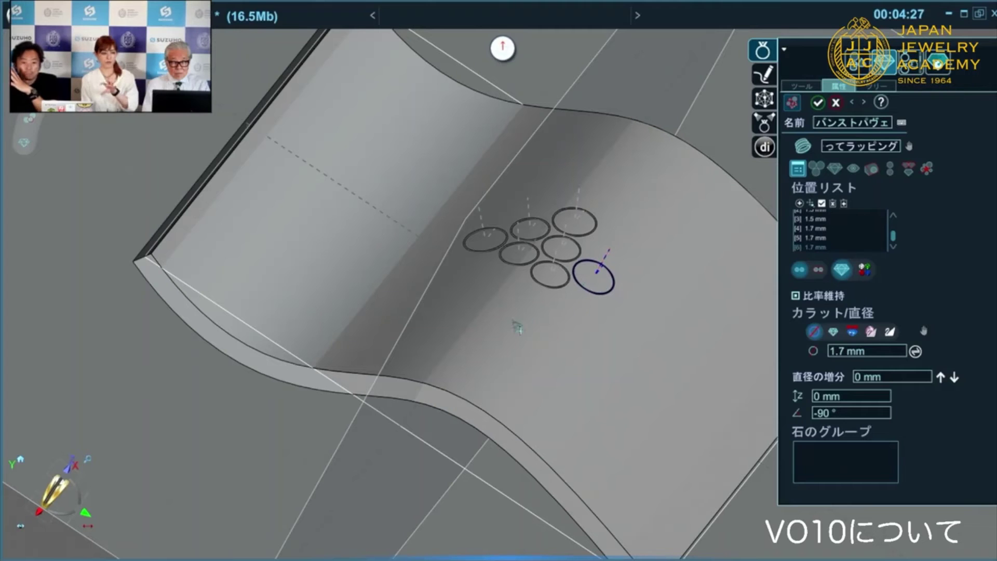
{"action": "left_click", "coordinate": [506, 280]}
{"action": "left_click", "coordinate": [542, 304]}
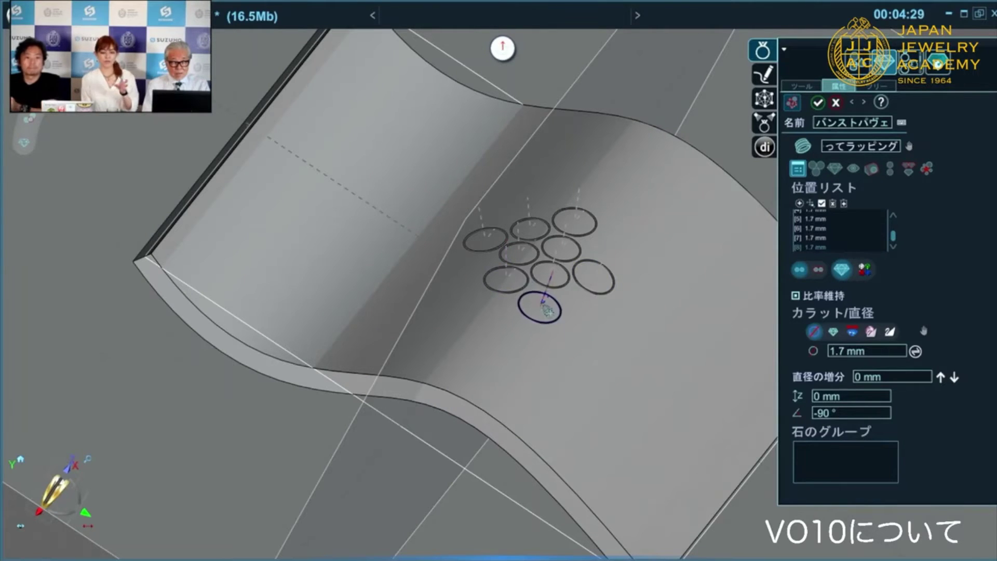
{"action": "middle_click_drag", "start_coordinate": [552, 305], "coordinate": [618, 323]}
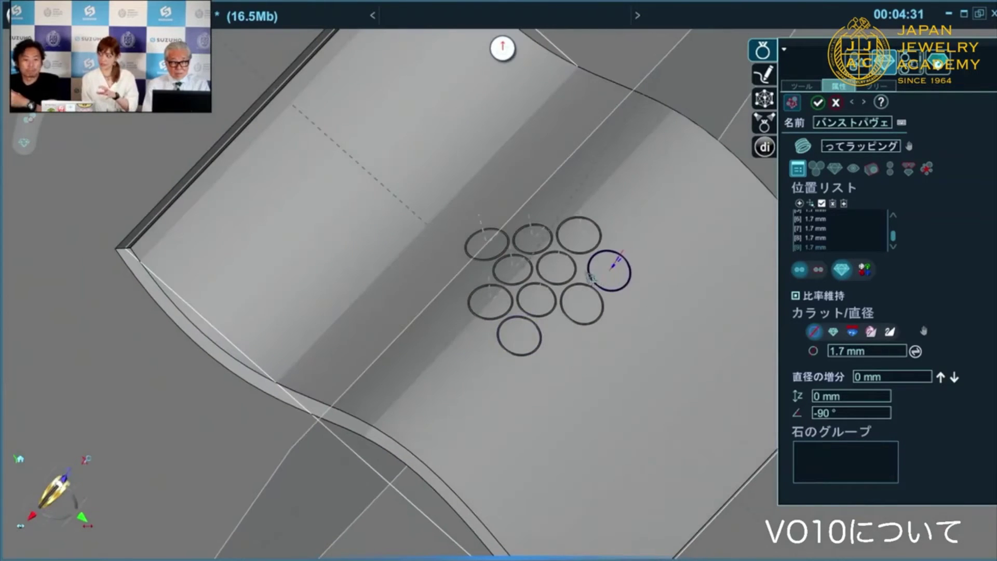
{"action": "left_click", "coordinate": [610, 271]}
Step: Turn on the distance display (距離を表示) between neighbouring stones
{"action": "middle_click_drag", "start_coordinate": [575, 273], "coordinate": [634, 303]}
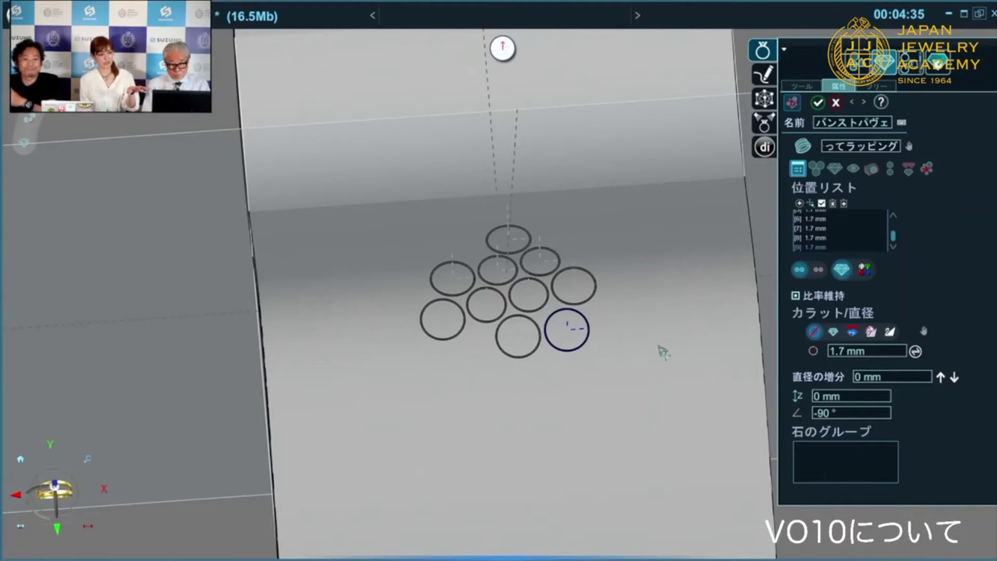
{"action": "middle_click_drag", "start_coordinate": [580, 398], "coordinate": [465, 352]}
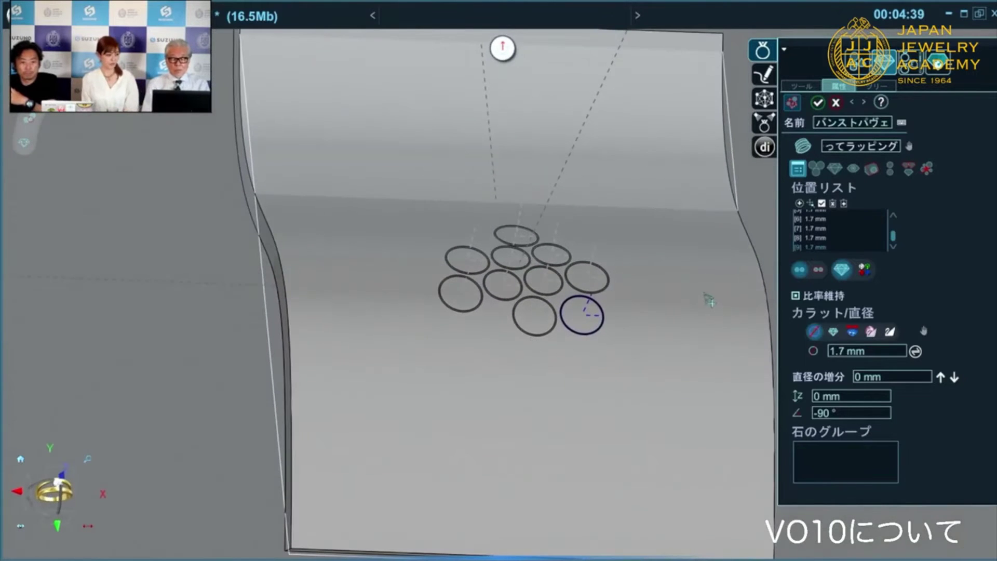
{"action": "middle_click_drag", "start_coordinate": [670, 258], "coordinate": [579, 318]}
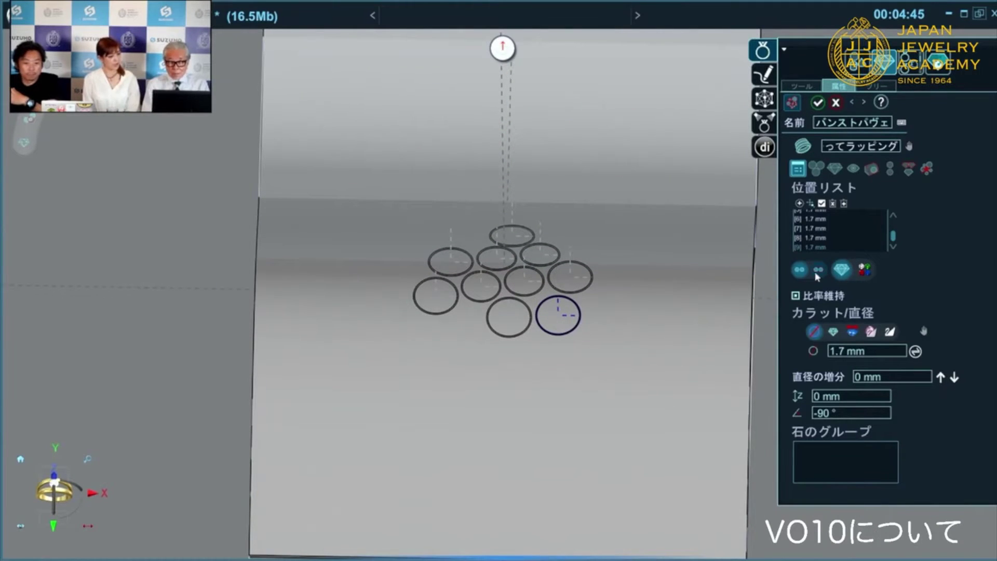
{"action": "left_click", "coordinate": [854, 169]}
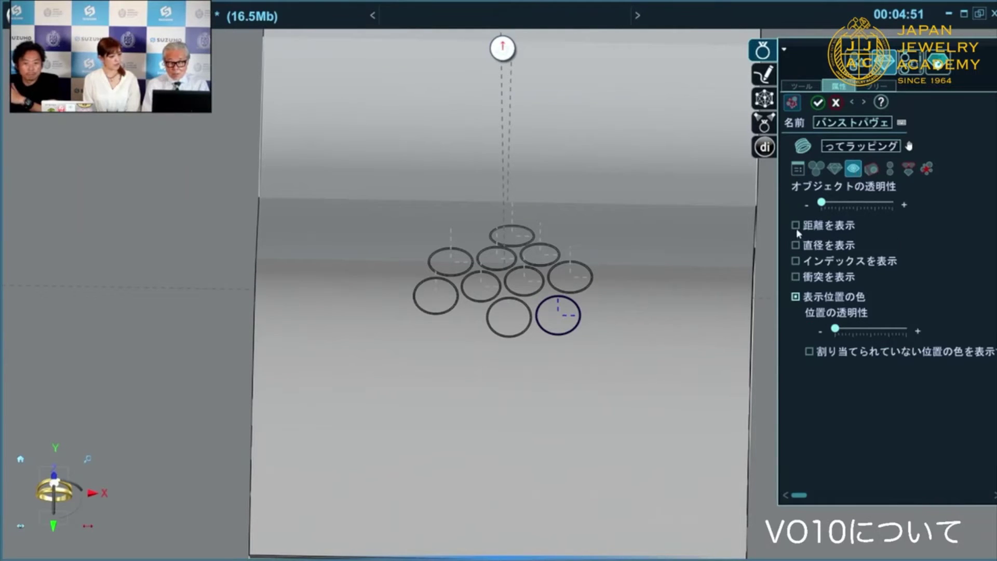
{"action": "left_click", "coordinate": [795, 225]}
{"action": "scroll", "coordinate": [541, 334], "scroll_direction": "up", "scroll_amount": 3}
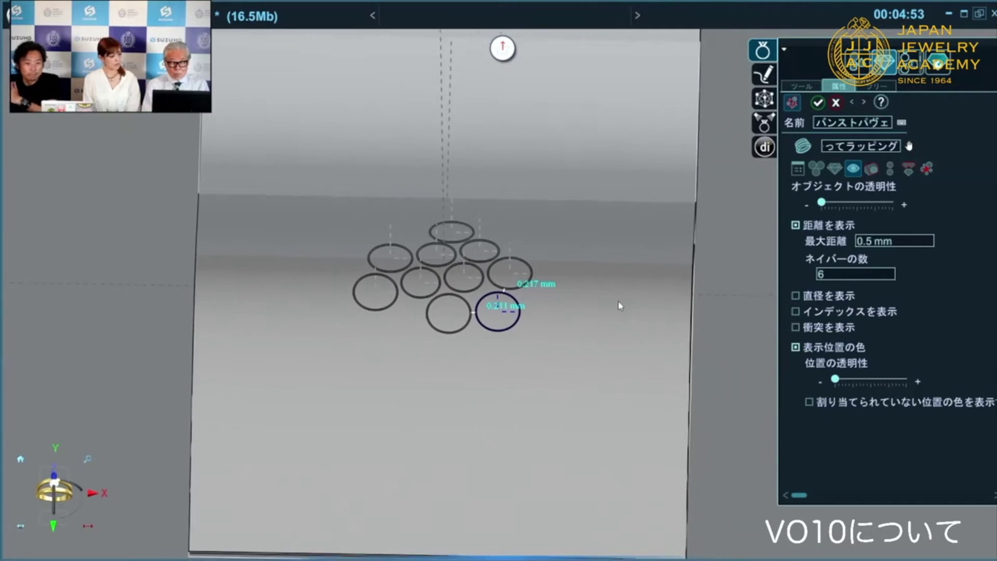
Step: Return to the position list and nudge the last placed 1.7 mm stone to fine-tune its gaps to the neighbouring stones
{"action": "left_click", "coordinate": [797, 169]}
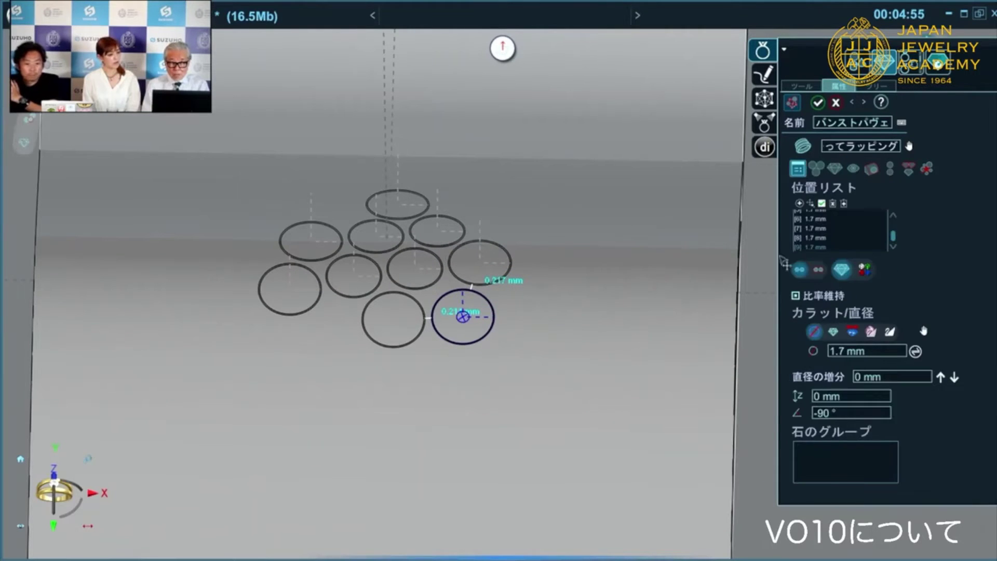
{"action": "right_click_drag", "start_coordinate": [614, 309], "coordinate": [422, 409]}
{"action": "scroll", "coordinate": [447, 338], "scroll_direction": "up", "scroll_amount": 5}
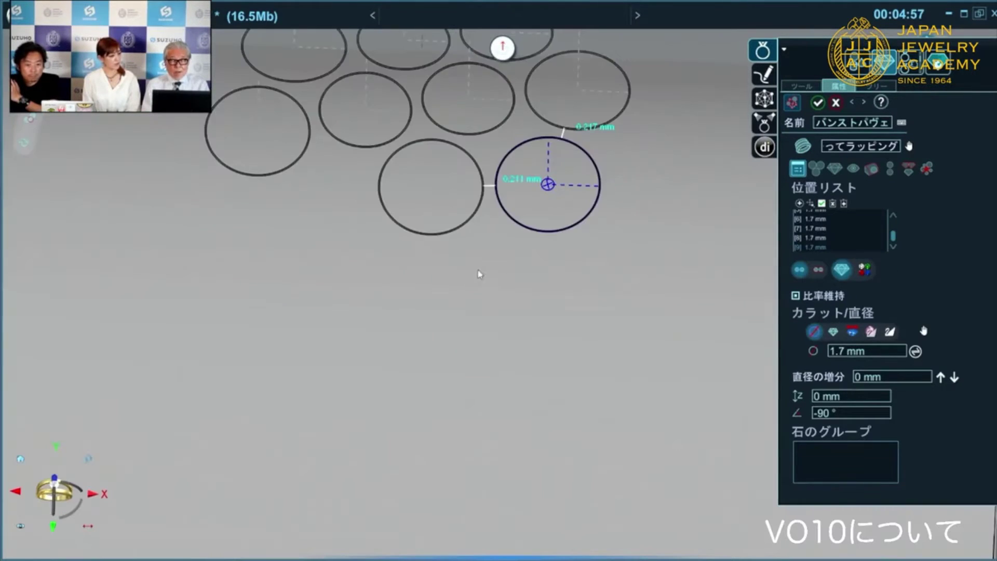
{"action": "mouse_move", "coordinate": [545, 233]}
{"action": "left_mouse_down"}
{"action": "mouse_move", "coordinate": [561, 246]}
{"action": "mouse_move", "coordinate": [574, 233]}
{"action": "mouse_move", "coordinate": [556, 247]}
{"action": "mouse_move", "coordinate": [546, 231]}
{"action": "left_mouse_up"}
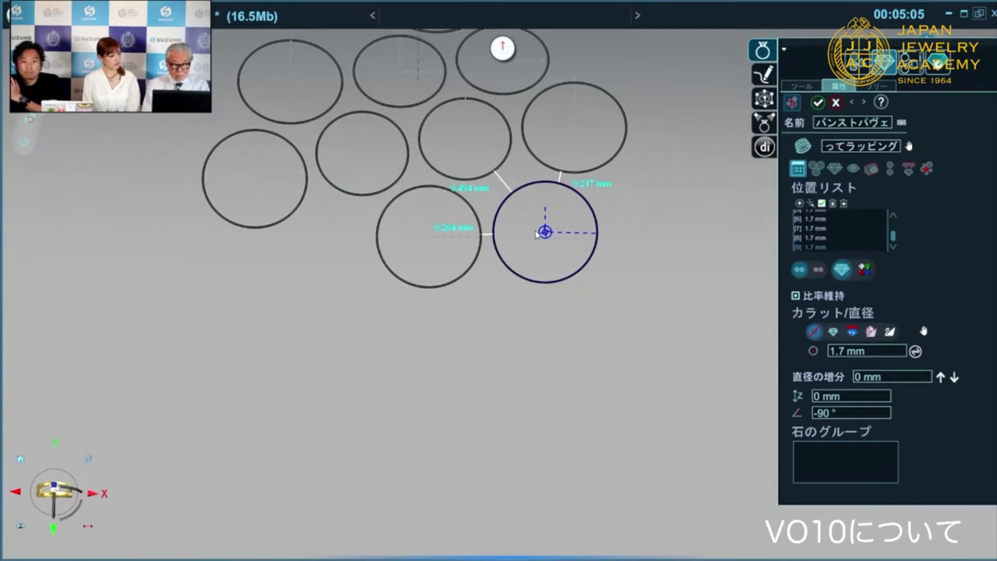
{"action": "mouse_move", "coordinate": [514, 207]}
{"action": "right_mouse_down"}
{"action": "mouse_move", "coordinate": [543, 245]}
{"action": "mouse_move", "coordinate": [516, 222]}
{"action": "right_mouse_up"}
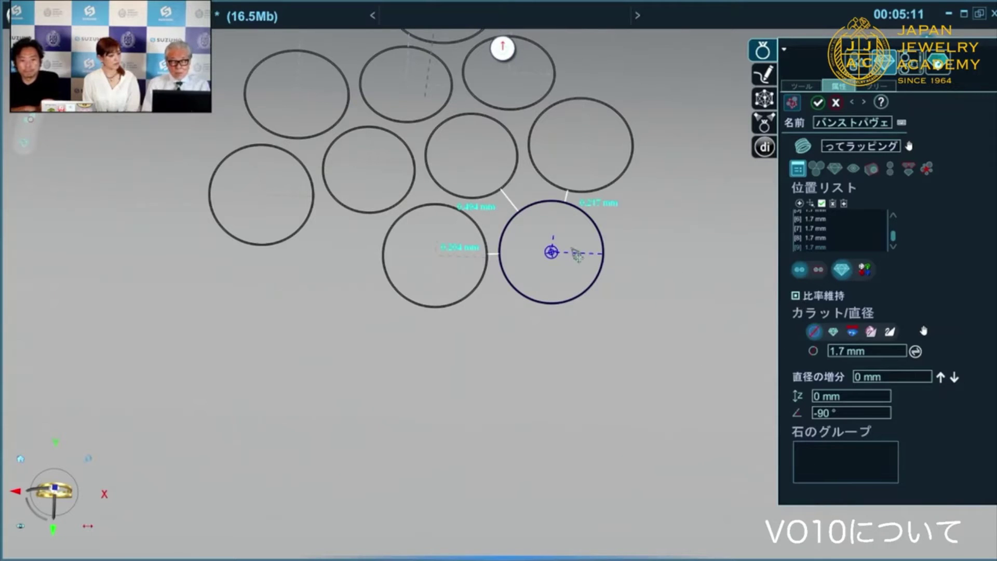
{"action": "scroll", "coordinate": [675, 358], "scroll_direction": "down", "scroll_amount": 1}
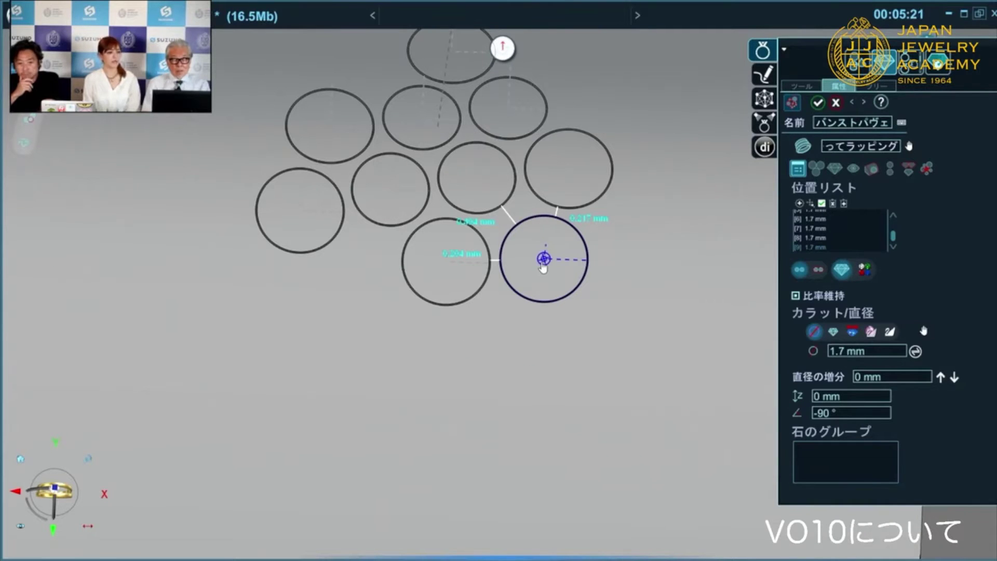
{"action": "mouse_move", "coordinate": [544, 259]}
{"action": "left_mouse_down"}
{"action": "mouse_move", "coordinate": [550, 274]}
{"action": "mouse_move", "coordinate": [543, 258]}
{"action": "left_mouse_up"}
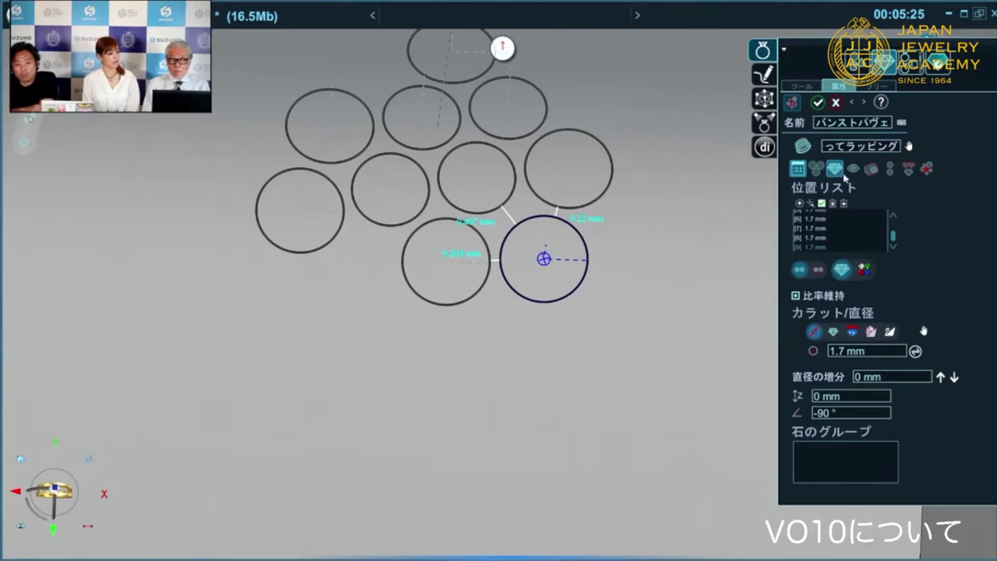
Step: Turn on the diameter (直径を表示) and index (インデックスを表示) labels for all stones
{"action": "right_click_drag", "start_coordinate": [644, 244], "coordinate": [632, 287]}
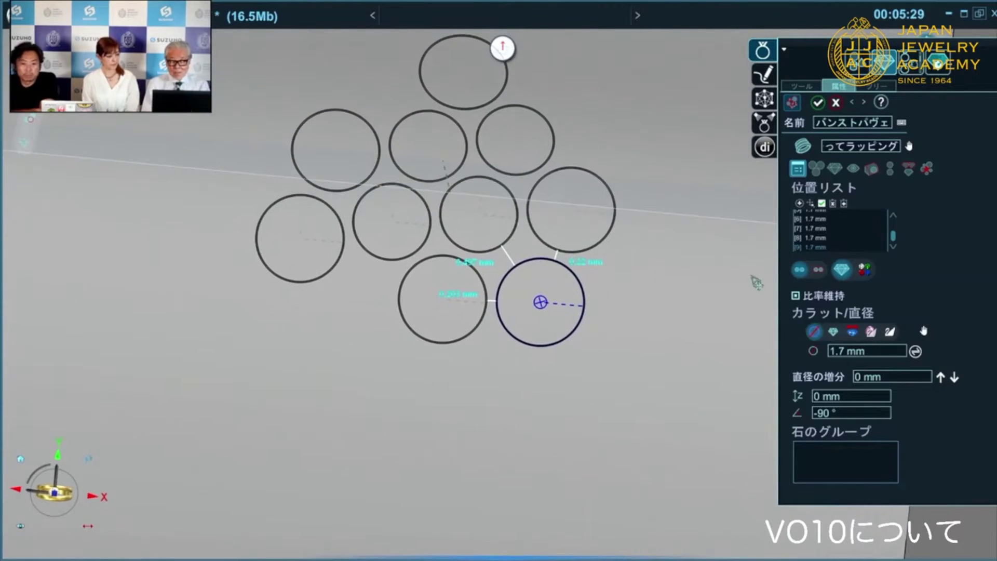
{"action": "right_click_drag", "start_coordinate": [501, 386], "coordinate": [544, 338]}
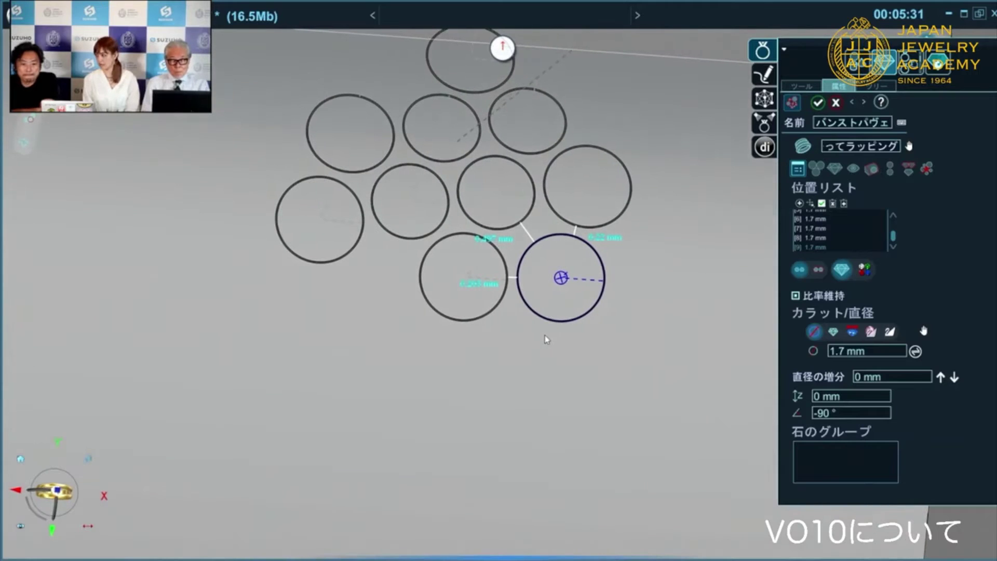
{"action": "left_click", "coordinate": [857, 173]}
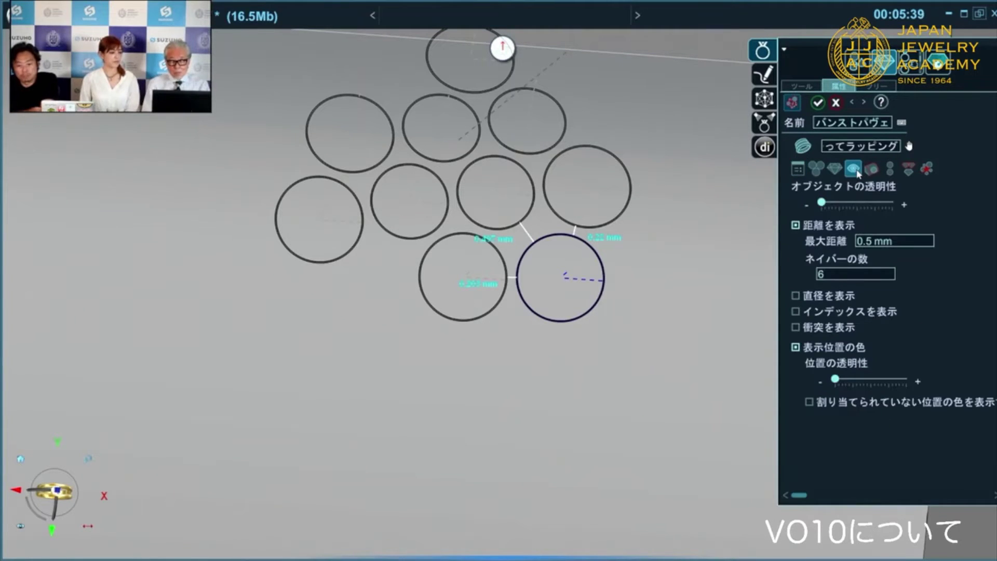
{"action": "left_click", "coordinate": [795, 296]}
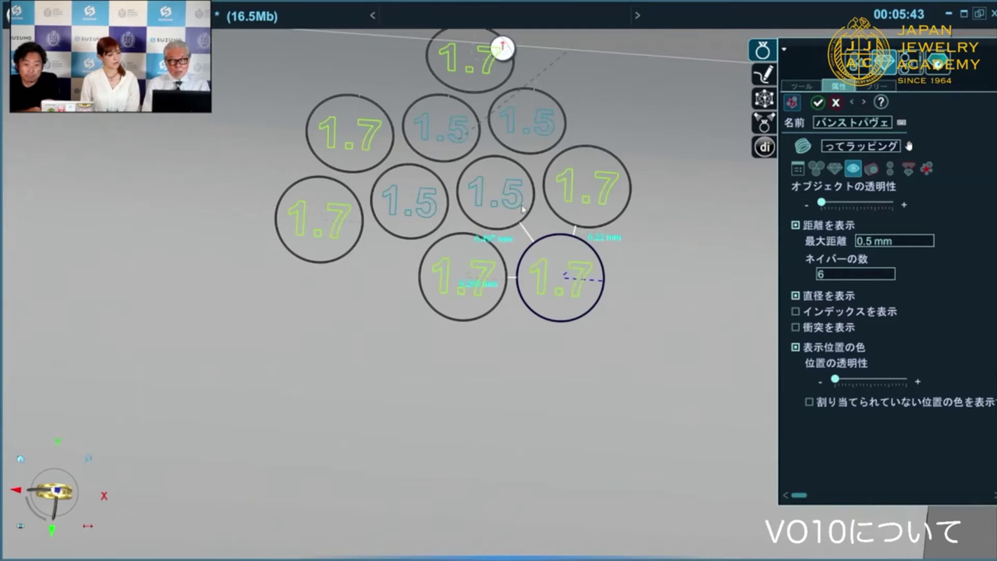
{"action": "scroll", "coordinate": [522, 209], "scroll_direction": "down", "scroll_amount": 5}
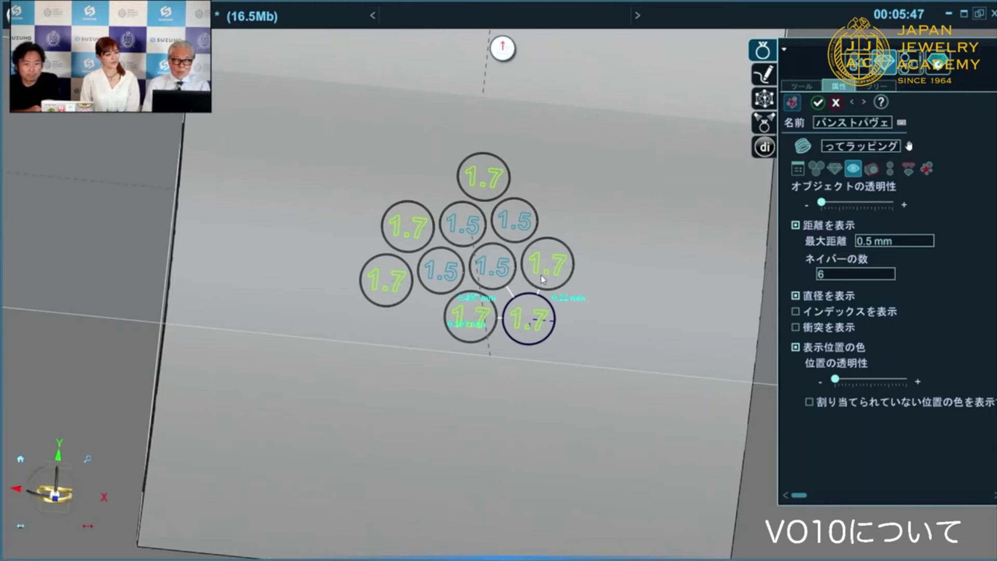
{"action": "middle_click_drag", "start_coordinate": [541, 279], "coordinate": [546, 299]}
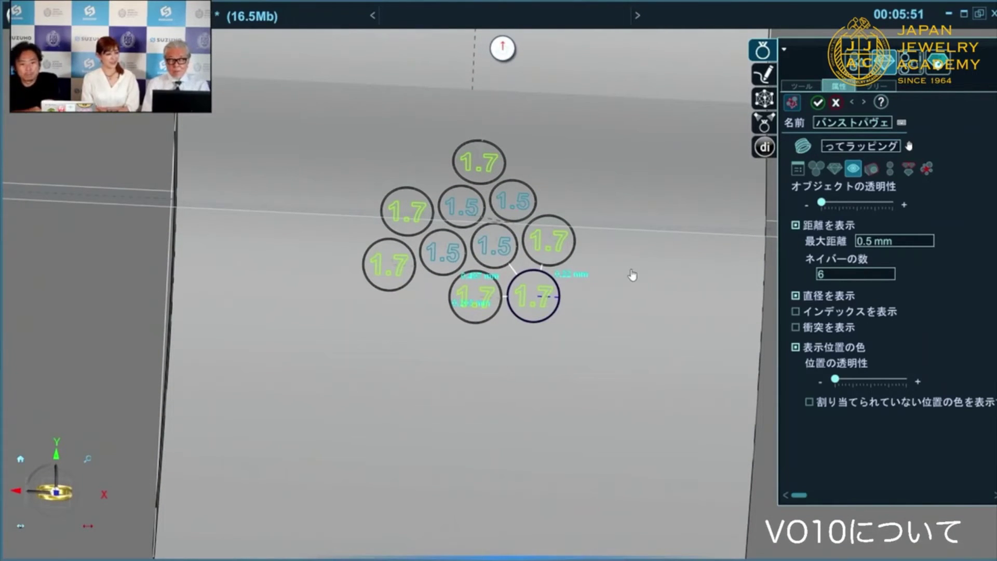
{"action": "left_click", "coordinate": [796, 312]}
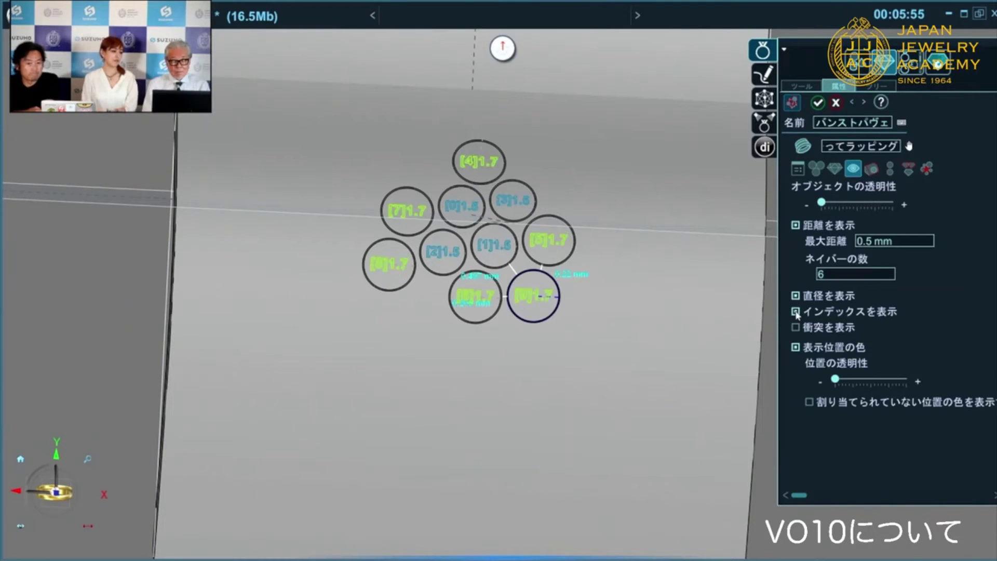
Step: Turn off the index labels (インデックスを表示) on the stones while keeping their diameter labels
{"action": "left_click", "coordinate": [795, 312]}
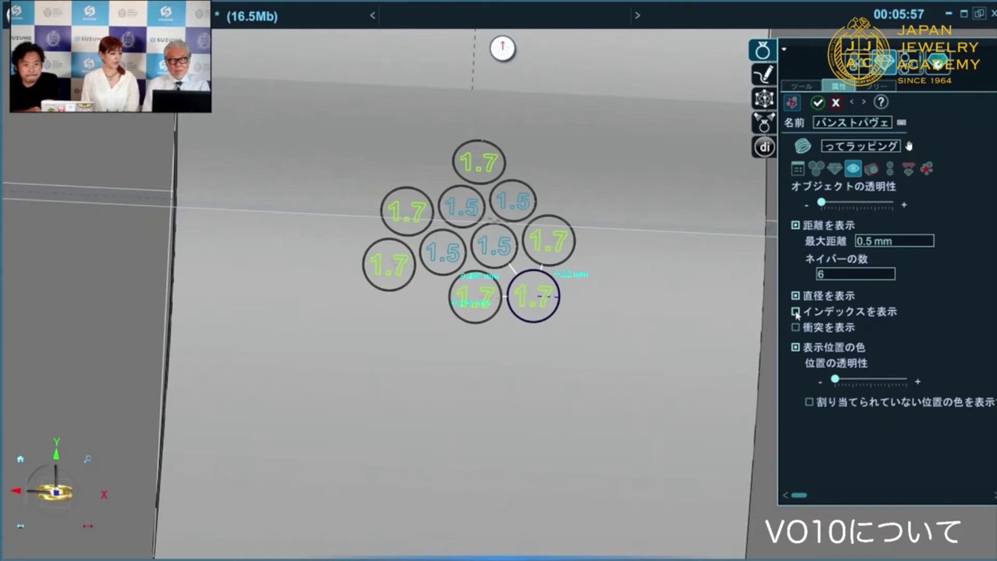
{"action": "scroll", "coordinate": [654, 307], "scroll_direction": "up", "scroll_amount": 2}
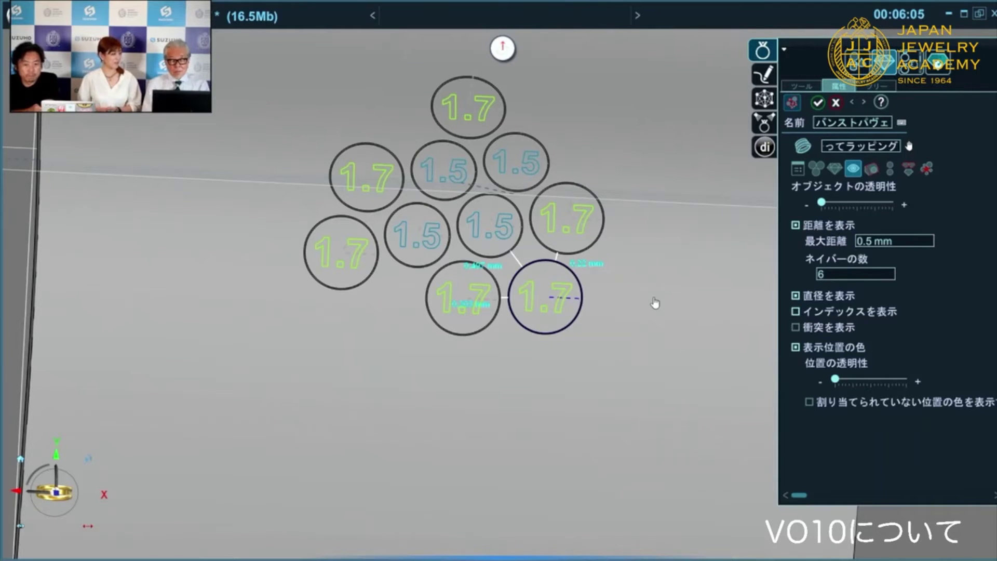
{"action": "right_click_drag", "start_coordinate": [639, 208], "coordinate": [589, 225]}
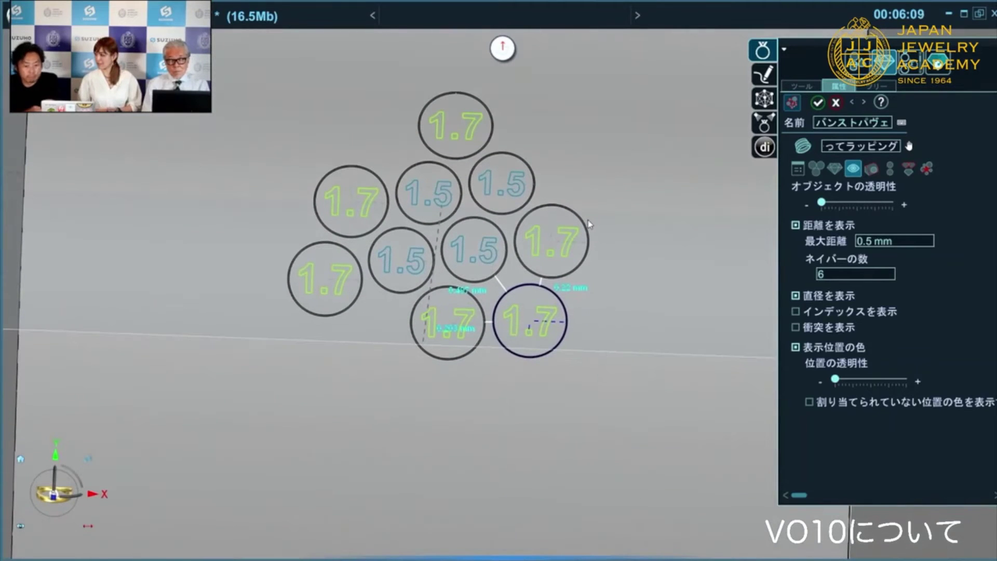
Step: Review the symmetry options, the collision management settings and the position list of stone quantities by diameter
{"action": "left_click", "coordinate": [898, 175]}
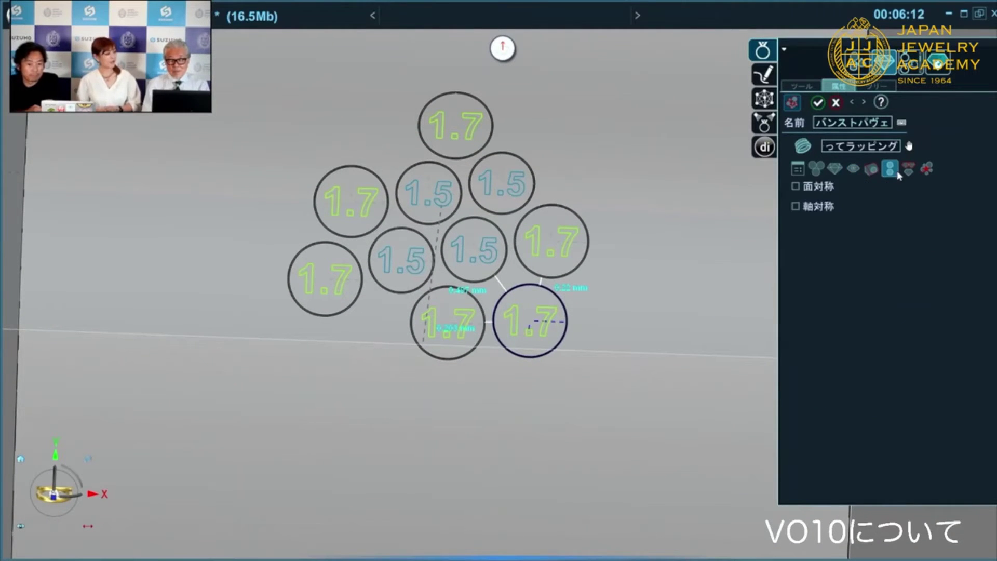
{"action": "left_click", "coordinate": [870, 172]}
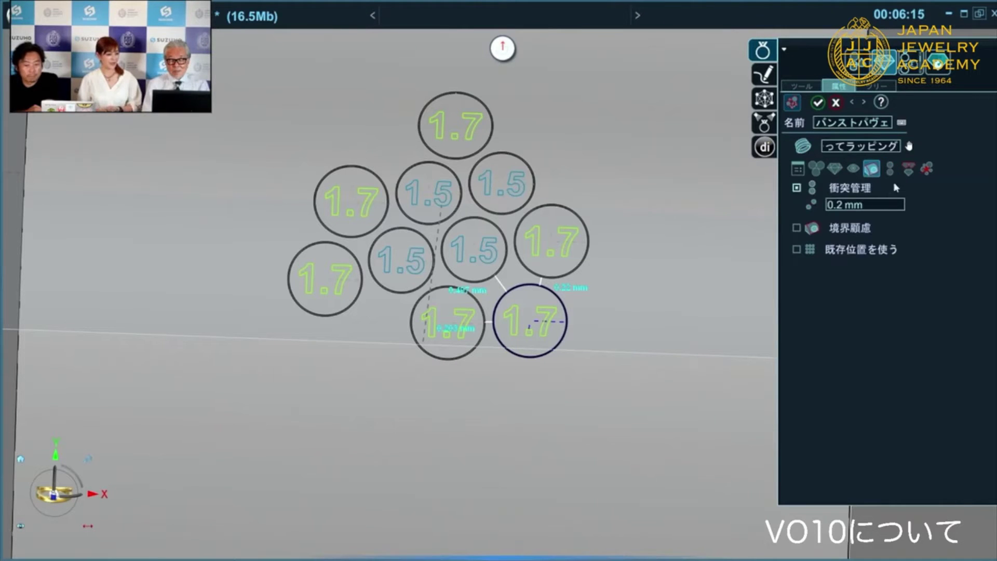
{"action": "left_click", "coordinate": [907, 168]}
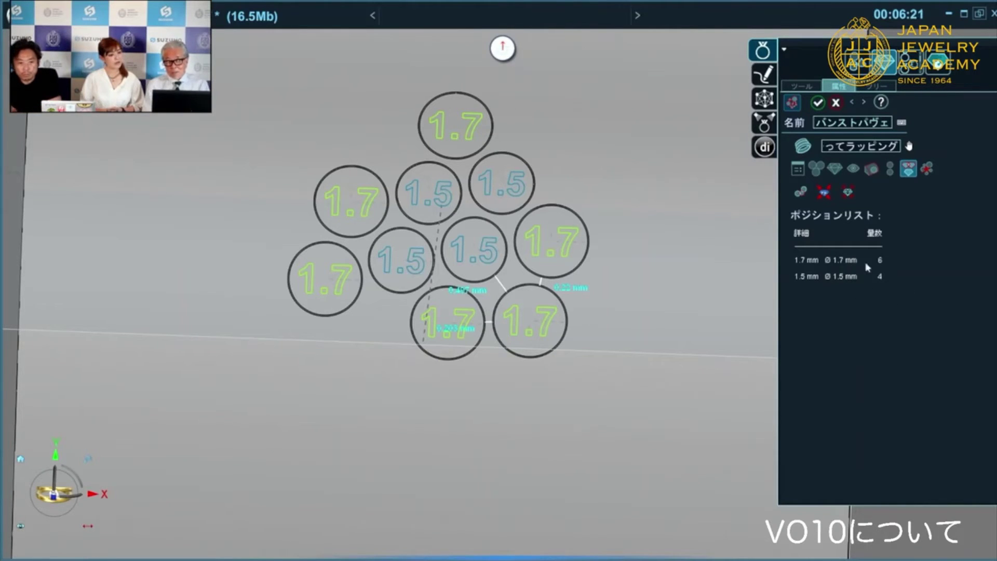
Step: Turn on the collision display (衝突を表示) and nudge the last placed 1.7 mm stone to test its spacing against its neighbours
{"action": "left_click", "coordinate": [853, 169]}
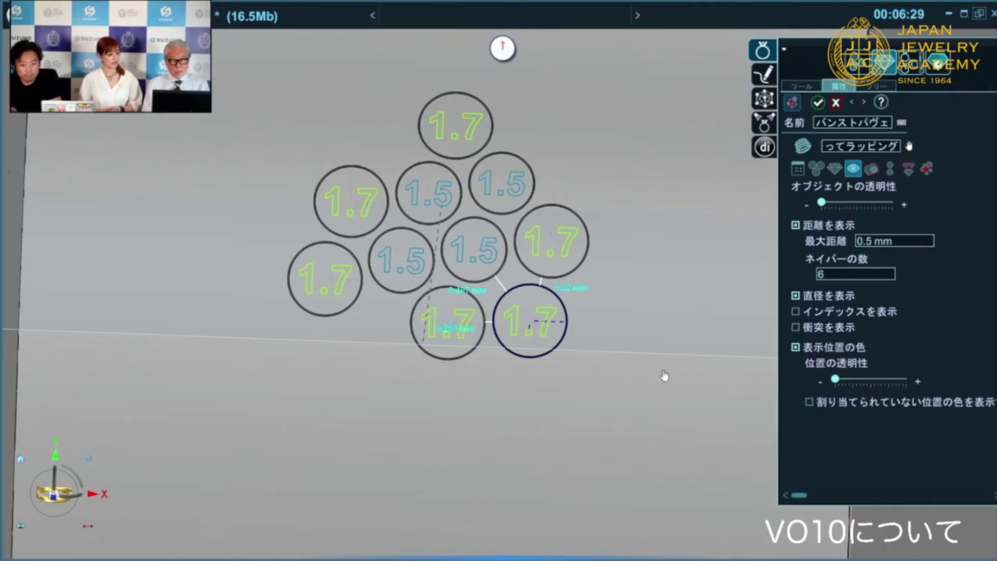
{"action": "left_click", "coordinate": [795, 327]}
{"action": "scroll", "coordinate": [646, 336], "scroll_direction": "up", "scroll_amount": 2}
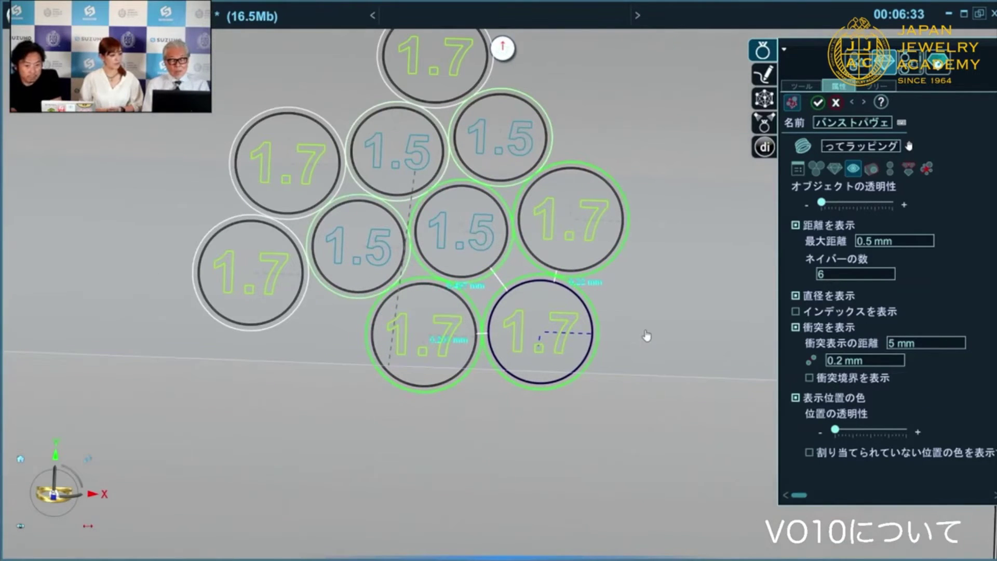
{"action": "left_click", "coordinate": [798, 169]}
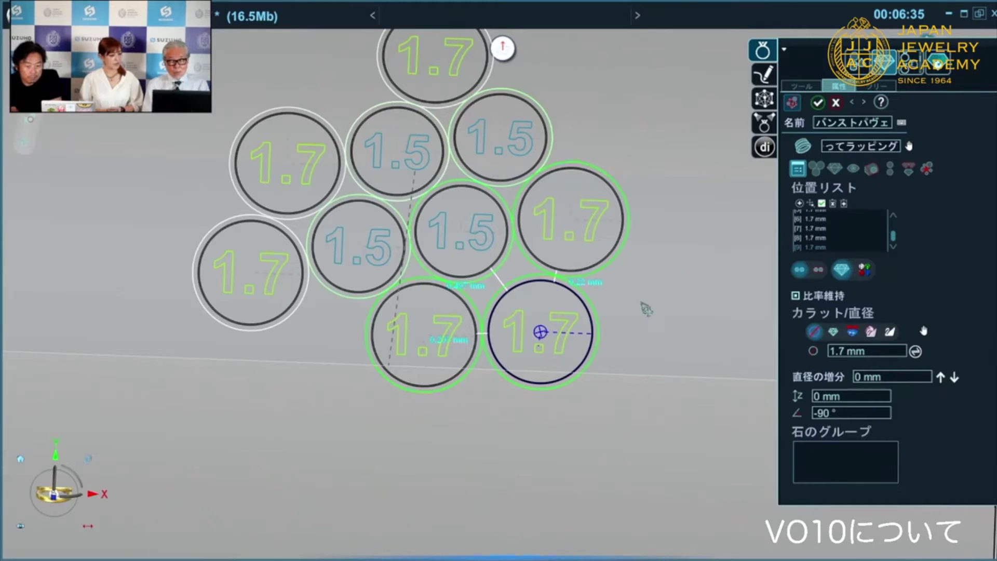
{"action": "mouse_move", "coordinate": [542, 335]}
{"action": "left_mouse_down"}
{"action": "mouse_move", "coordinate": [550, 355]}
{"action": "mouse_move", "coordinate": [540, 331]}
{"action": "left_mouse_up"}
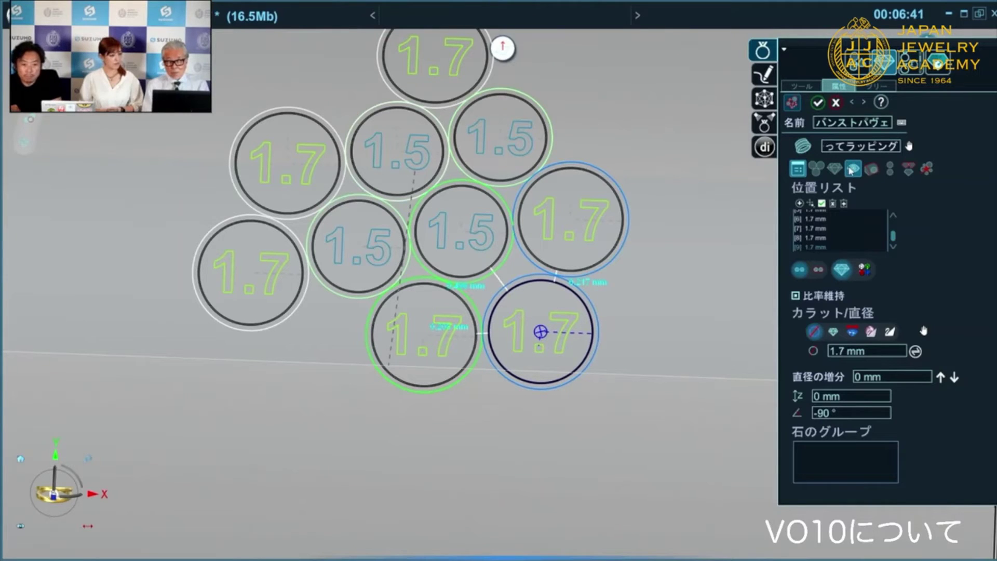
Step: Turn off collision management (衝突管理) and readjust the last placed 1.7 mm stone to clear its neighbours
{"action": "left_click", "coordinate": [871, 168]}
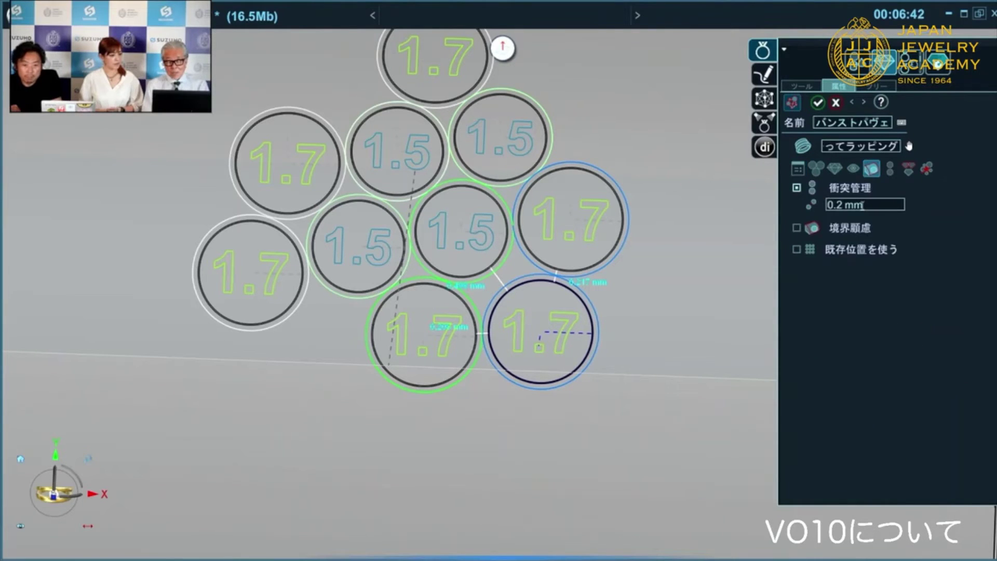
{"action": "left_click", "coordinate": [796, 187]}
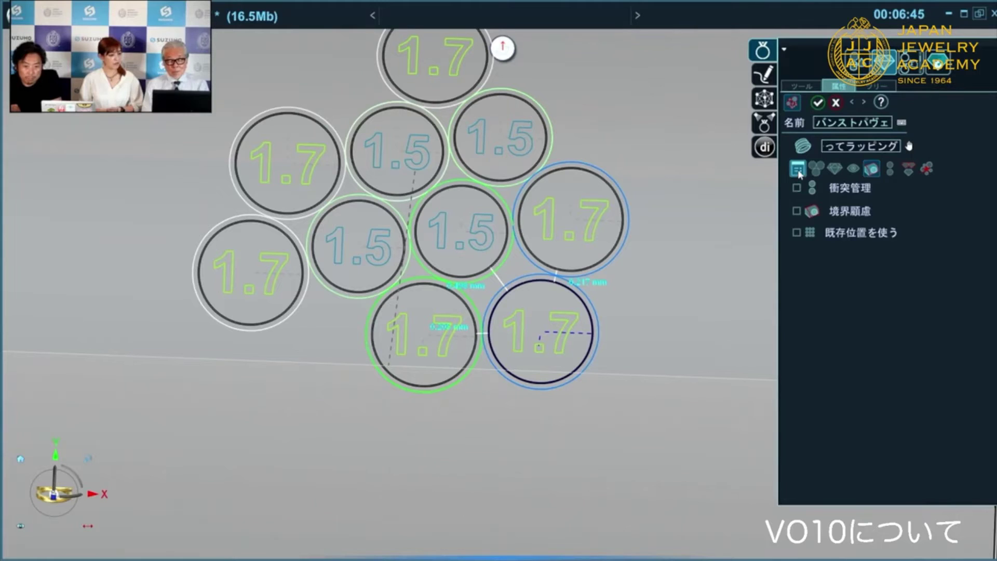
{"action": "left_click", "coordinate": [797, 170]}
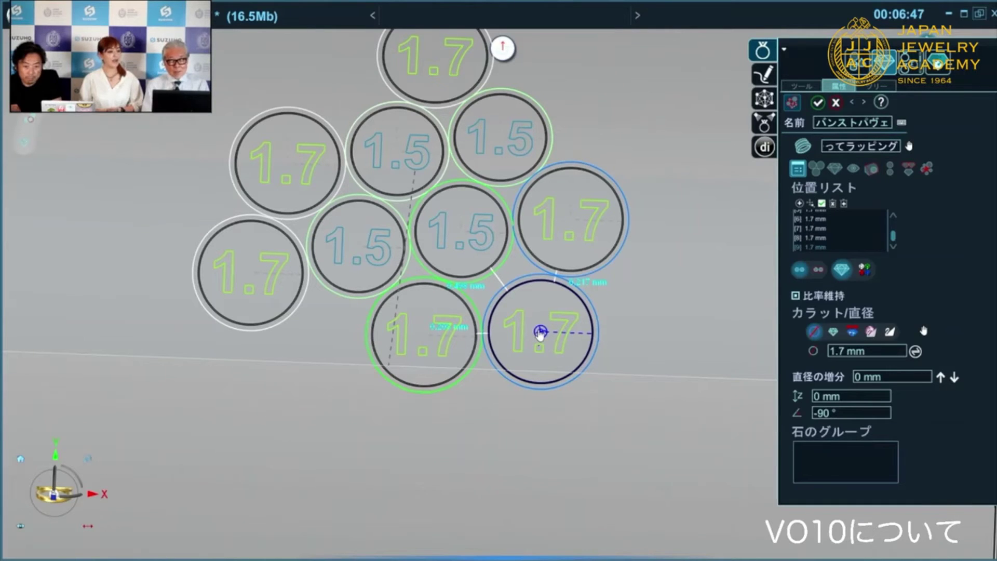
{"action": "mouse_move", "coordinate": [540, 334]}
{"action": "left_mouse_down"}
{"action": "mouse_move", "coordinate": [527, 314]}
{"action": "mouse_move", "coordinate": [538, 358]}
{"action": "mouse_move", "coordinate": [540, 332]}
{"action": "left_mouse_up"}
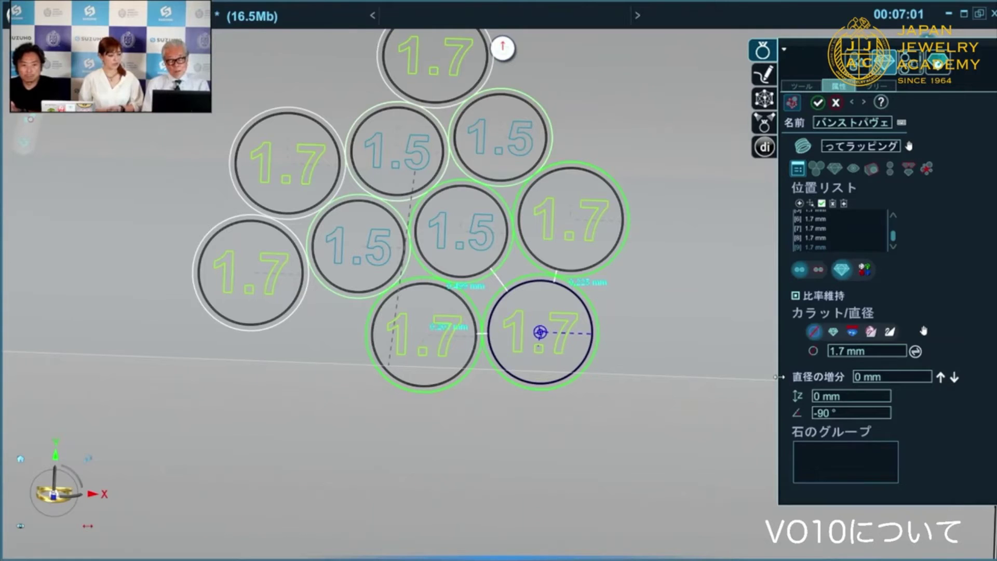
Step: Turn on the colour display for unassigned positions (割り当てられていない位置の色を表示) to fill the stones by diameter
{"action": "left_click", "coordinate": [851, 174]}
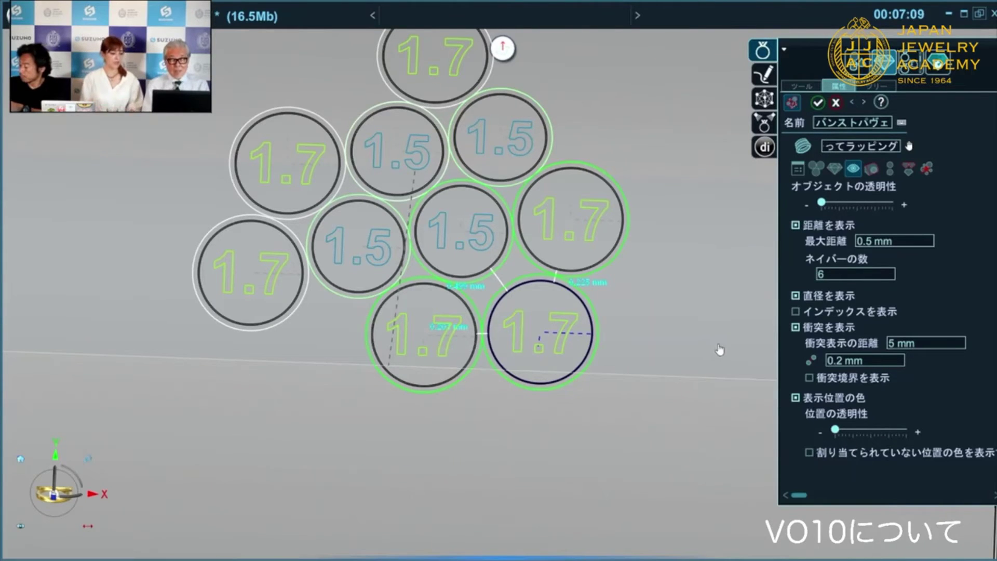
{"action": "scroll", "coordinate": [718, 349], "scroll_direction": "down", "scroll_amount": 3}
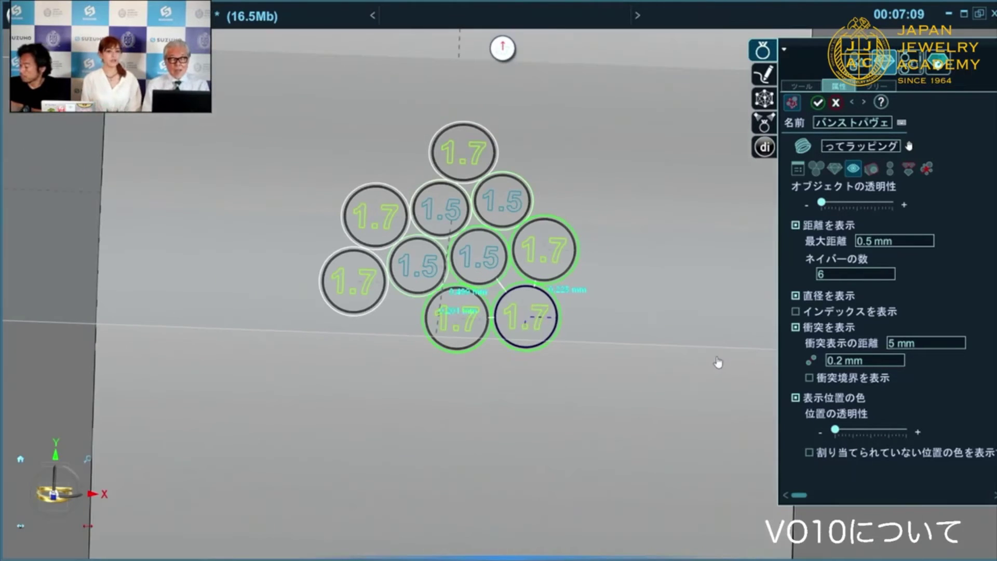
{"action": "left_click", "coordinate": [809, 452]}
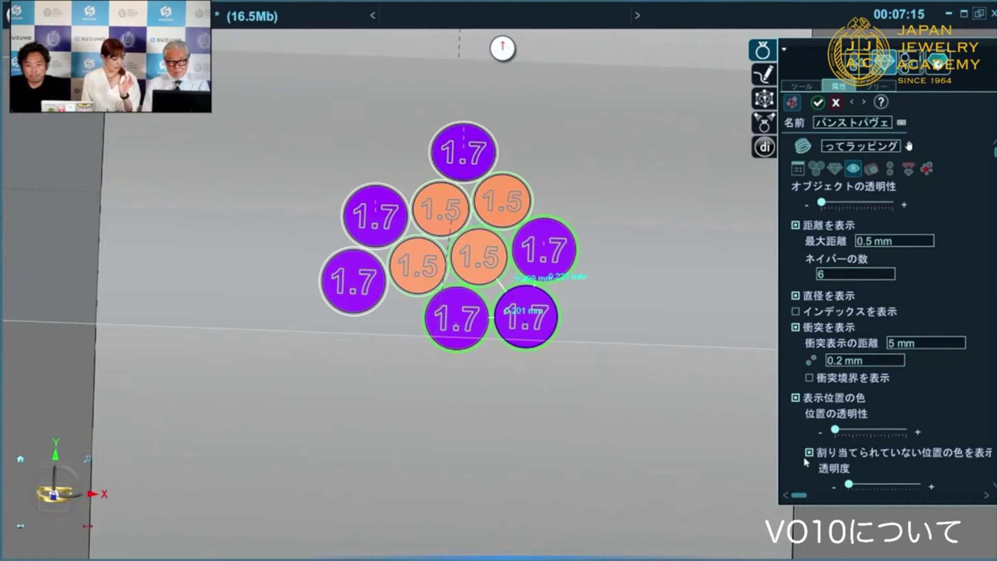
{"action": "left_click", "coordinate": [809, 453]}
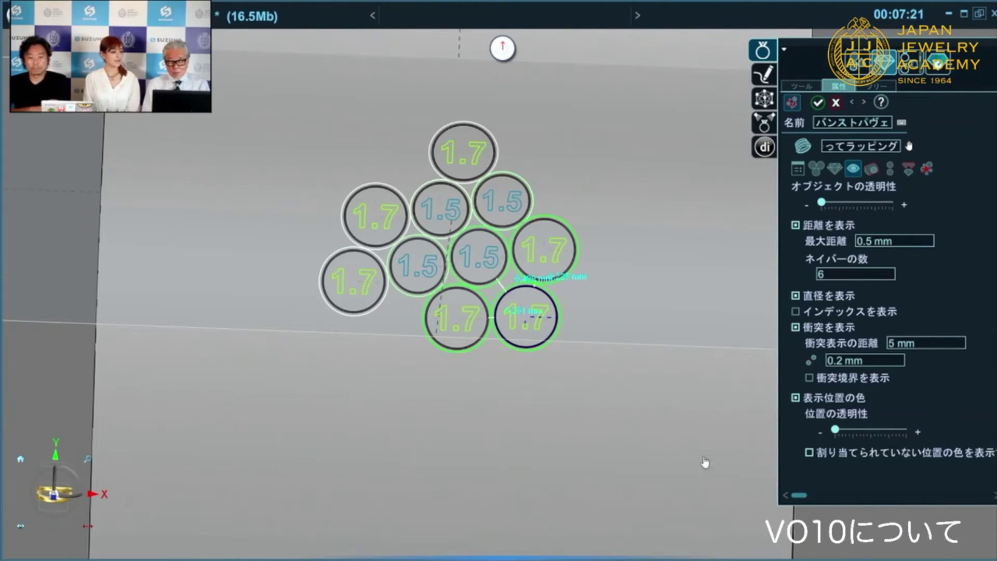
{"action": "left_click", "coordinate": [808, 452]}
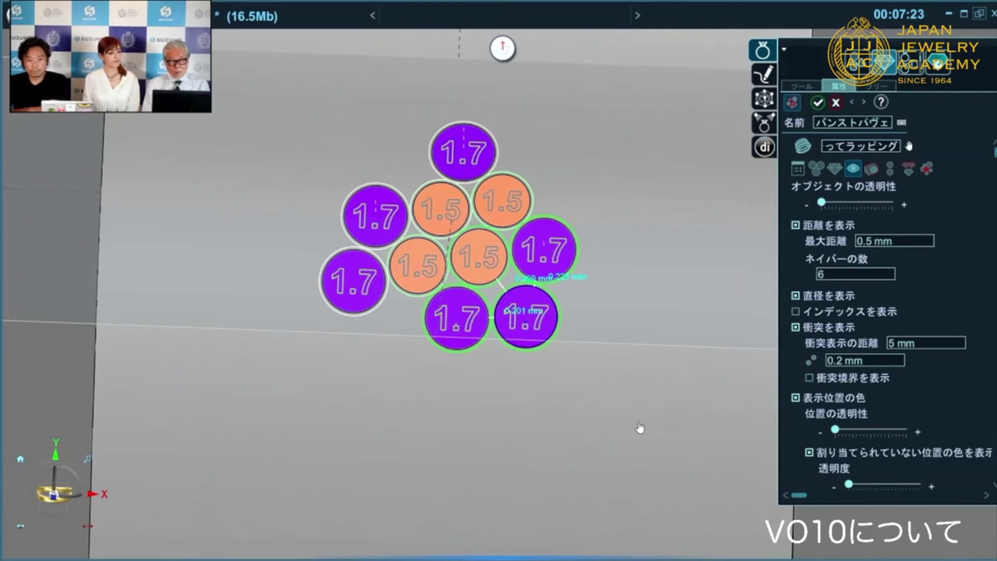
{"action": "scroll", "coordinate": [639, 427], "scroll_direction": "down", "scroll_amount": 3}
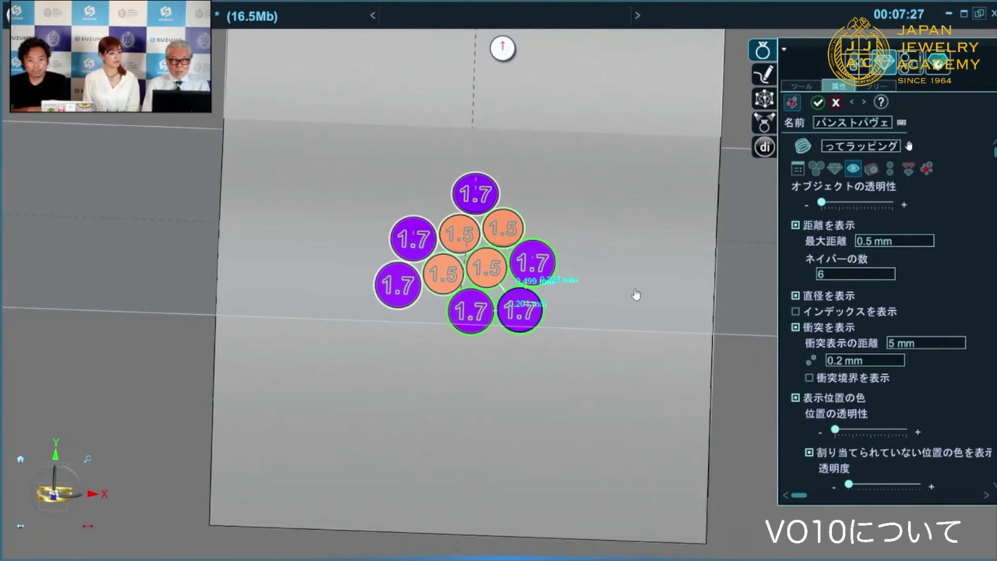
{"action": "left_click", "coordinate": [55, 493]}
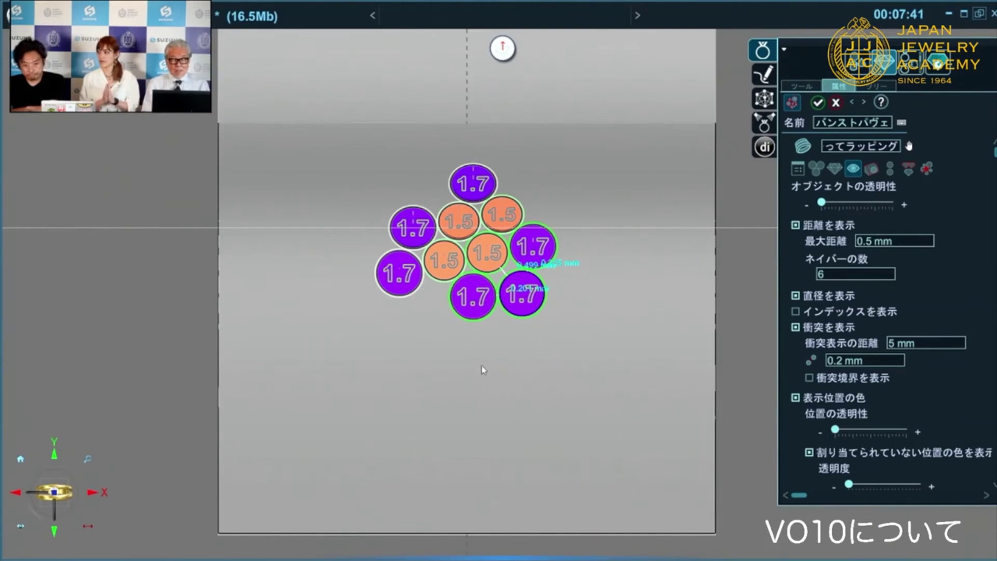
{"action": "right_click_drag", "start_coordinate": [483, 370], "coordinate": [483, 407]}
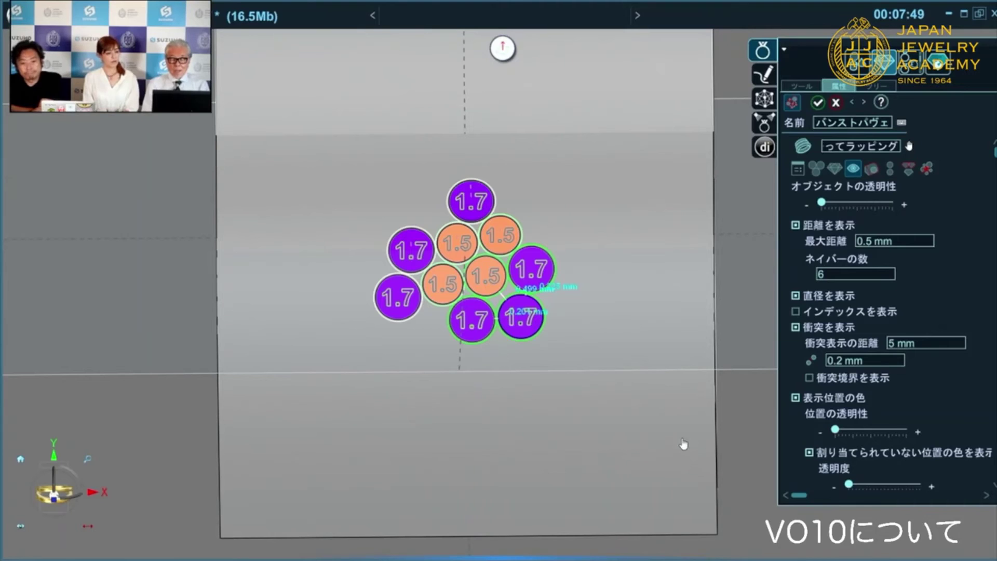
{"action": "right_click_drag", "start_coordinate": [668, 429], "coordinate": [637, 405]}
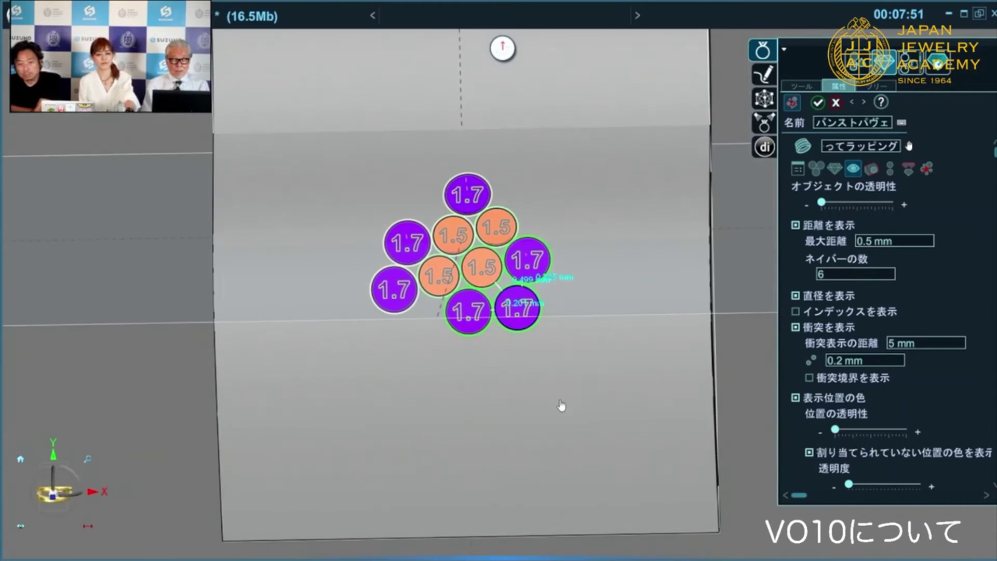